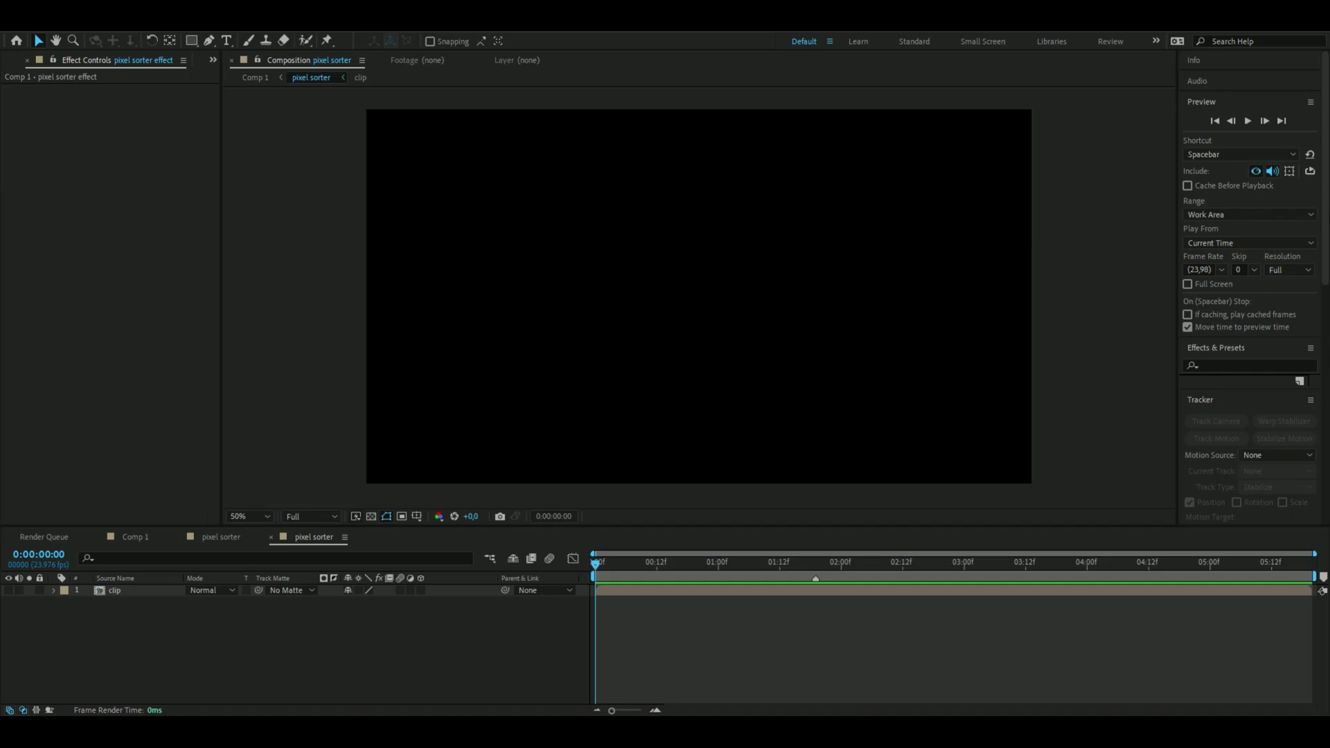
Step: Close the duplicate 'pixel sorter' timeline tab so a single composition remains
{"action": "left_click", "coordinate": [271, 537]}
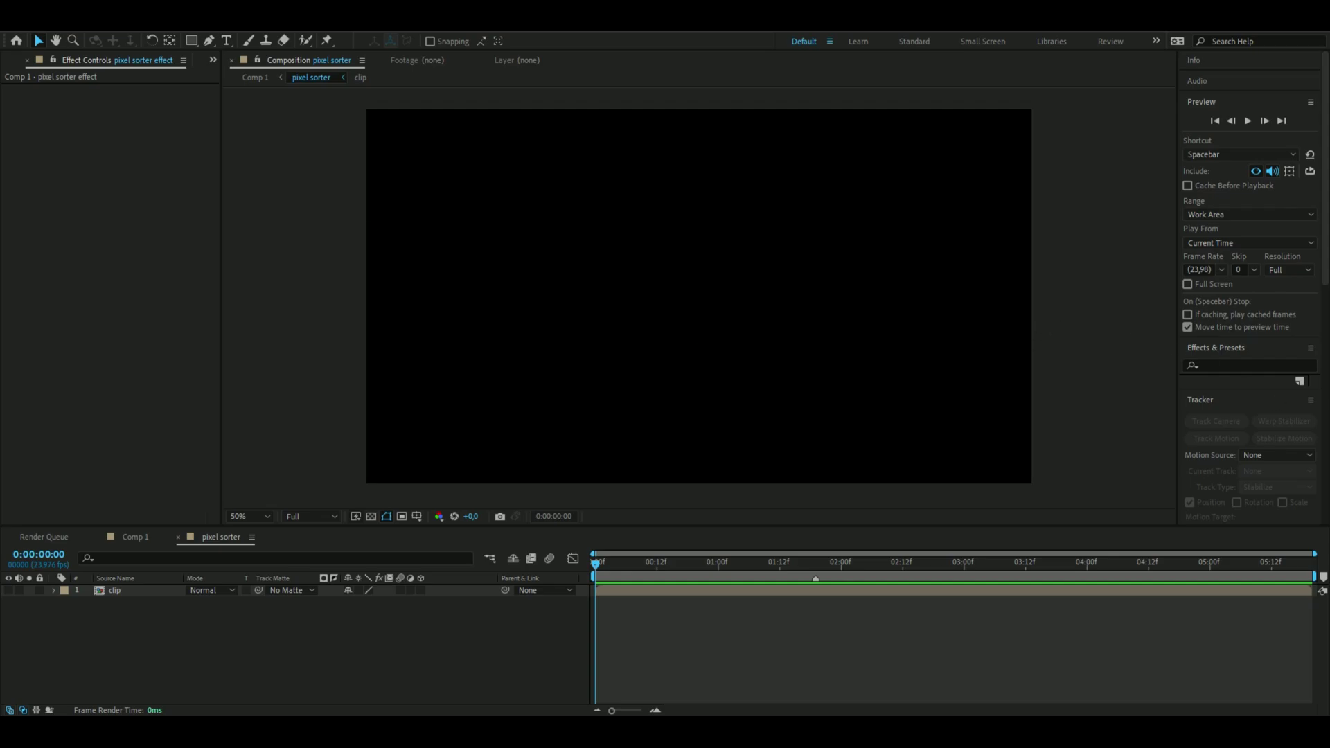
Step: Select the clip layer and scrub the playhead into the footage so frames appear
{"action": "left_click", "coordinate": [135, 590]}
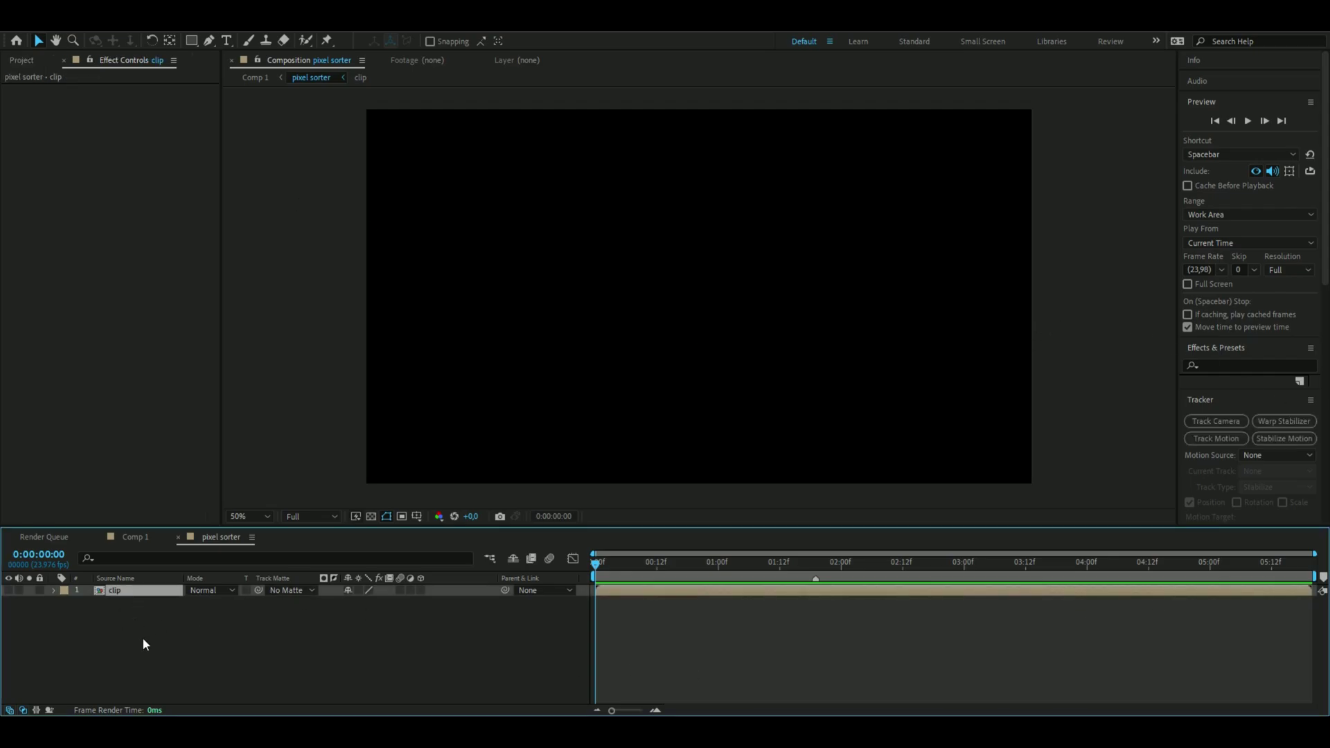
{"action": "mouse_move", "coordinate": [595, 563]}
{"action": "left_mouse_down"}
{"action": "mouse_move", "coordinate": [1255, 577]}
{"action": "mouse_move", "coordinate": [450, 624]}
{"action": "mouse_move", "coordinate": [682, 628]}
{"action": "left_mouse_up"}
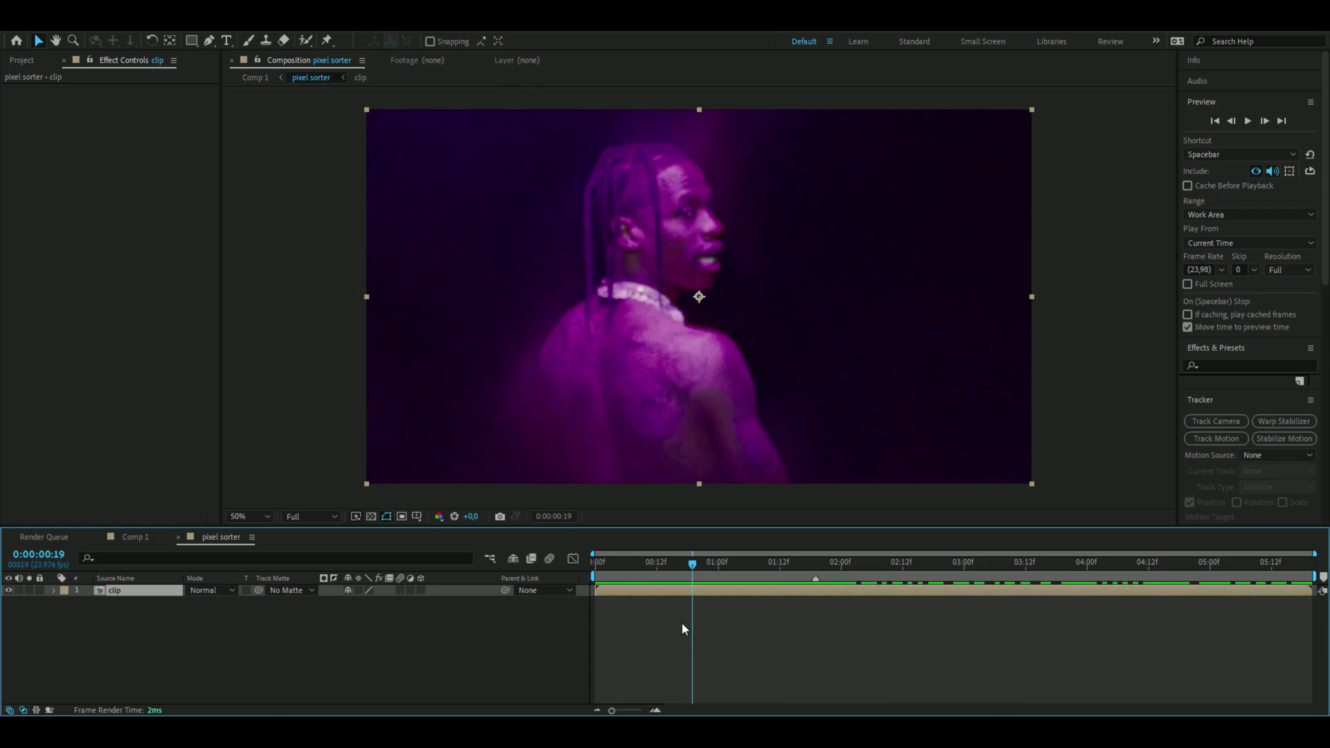
Step: Add a new adjustment layer and apply AE Pixel Sorter to it
{"action": "key", "text": "ctrl+alt+y"}
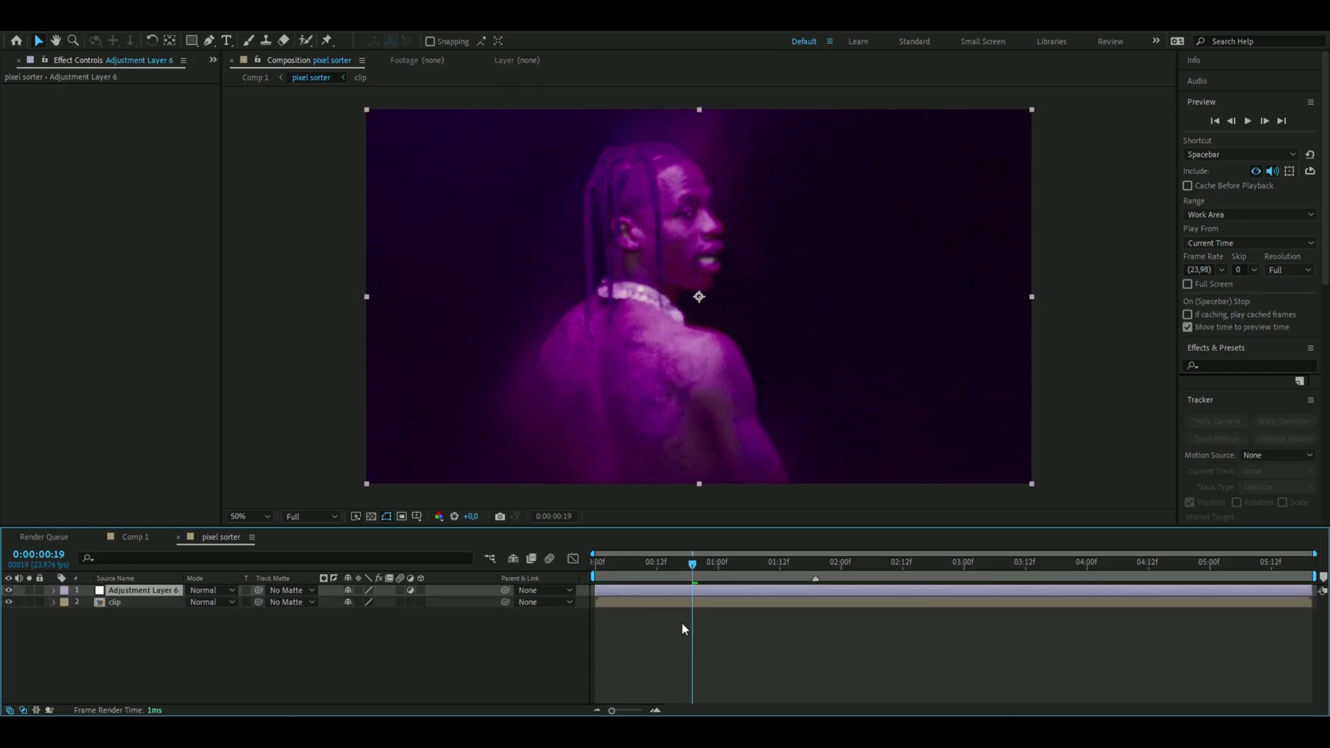
{"action": "key", "text": "ctrl+space"}
{"action": "type", "text": "pix"}
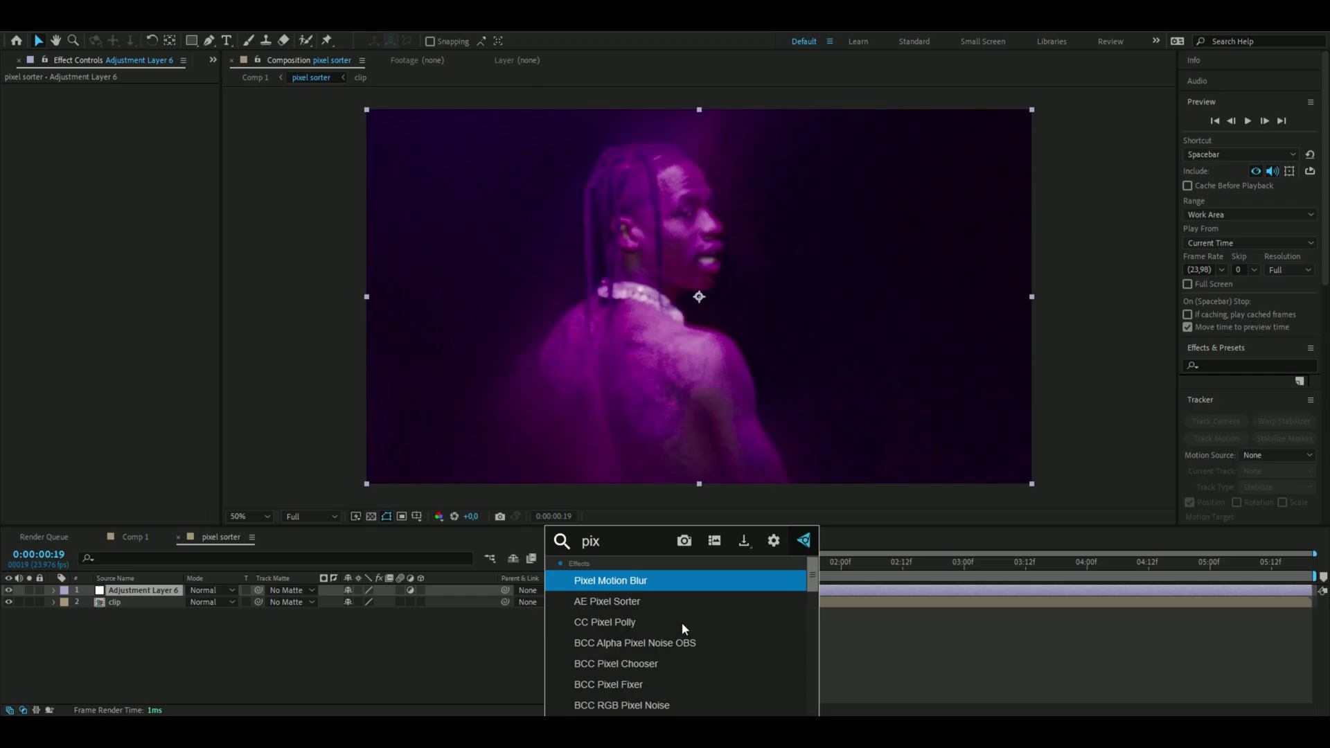
{"action": "left_click", "coordinate": [650, 606]}
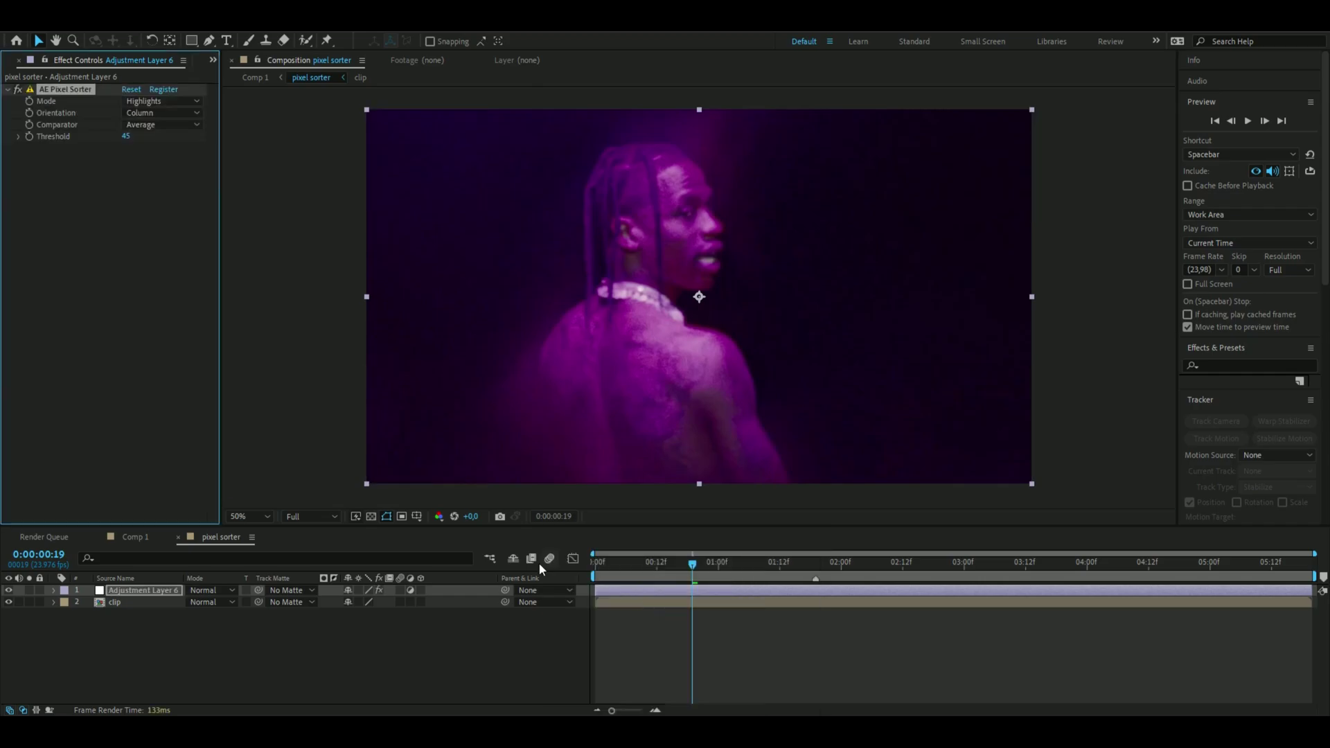
Step: On an earlier frame, scrub the Pixel Sorter Threshold up, then back down
{"action": "left_click_drag", "start_coordinate": [638, 563], "coordinate": [672, 570]}
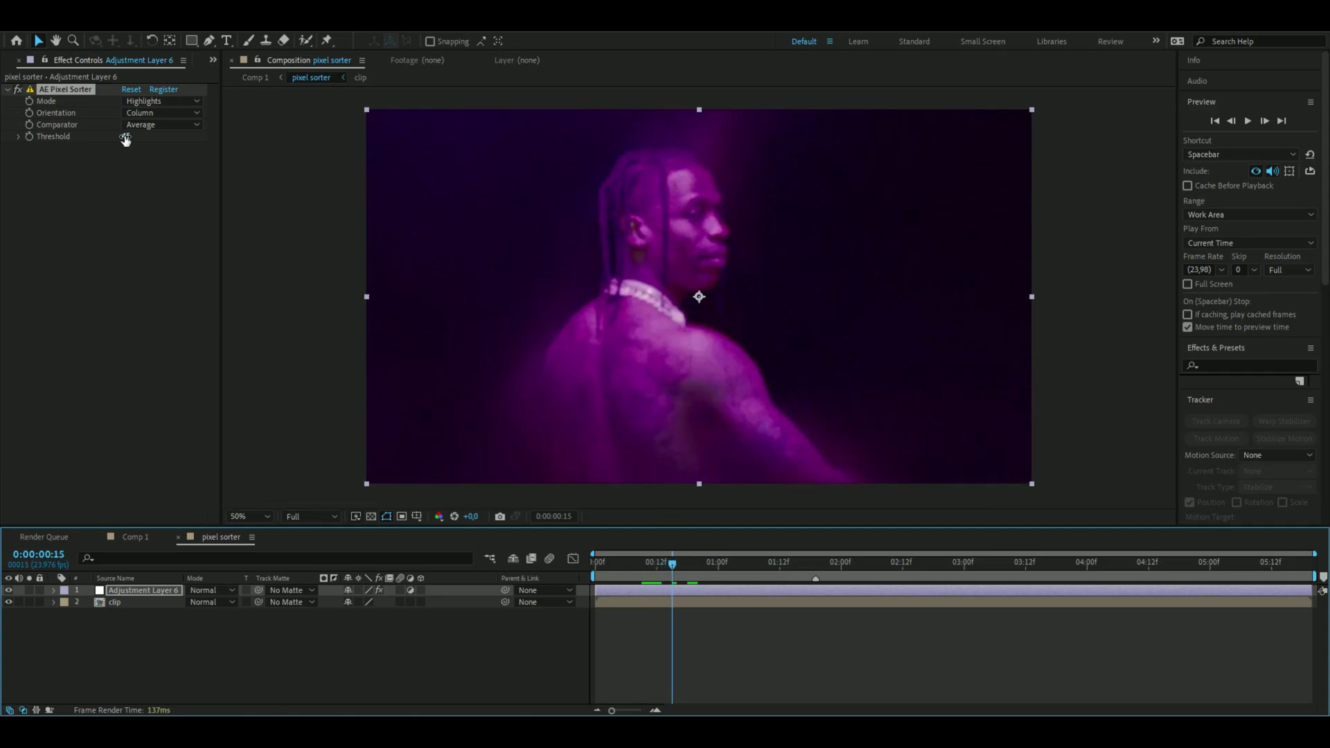
{"action": "mouse_move", "coordinate": [126, 137]}
{"action": "left_mouse_down"}
{"action": "mouse_move", "coordinate": [286, 138]}
{"action": "mouse_move", "coordinate": [264, 142]}
{"action": "left_mouse_up"}
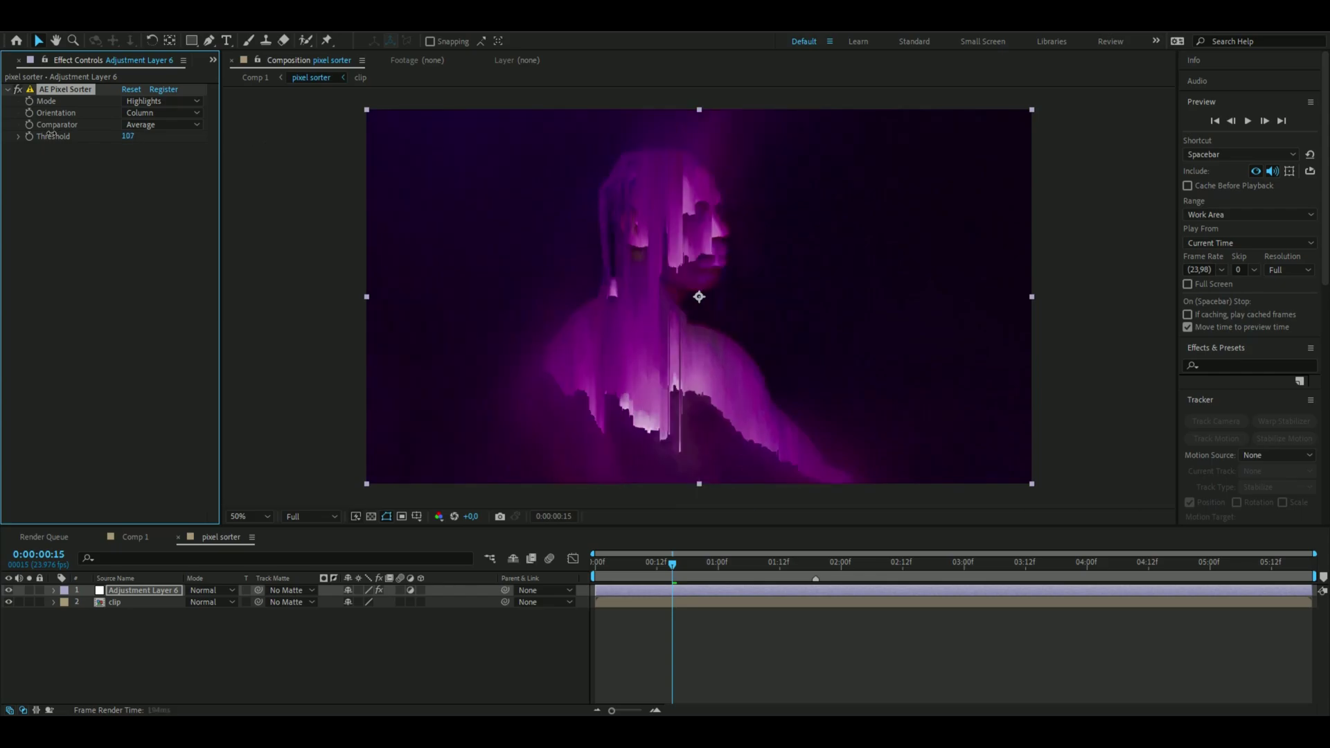
{"action": "left_click_drag", "start_coordinate": [264, 143], "coordinate": [45, 133]}
Step: Change the AE Pixel Sorter Comparator to Multiply
{"action": "left_click", "coordinate": [144, 124]}
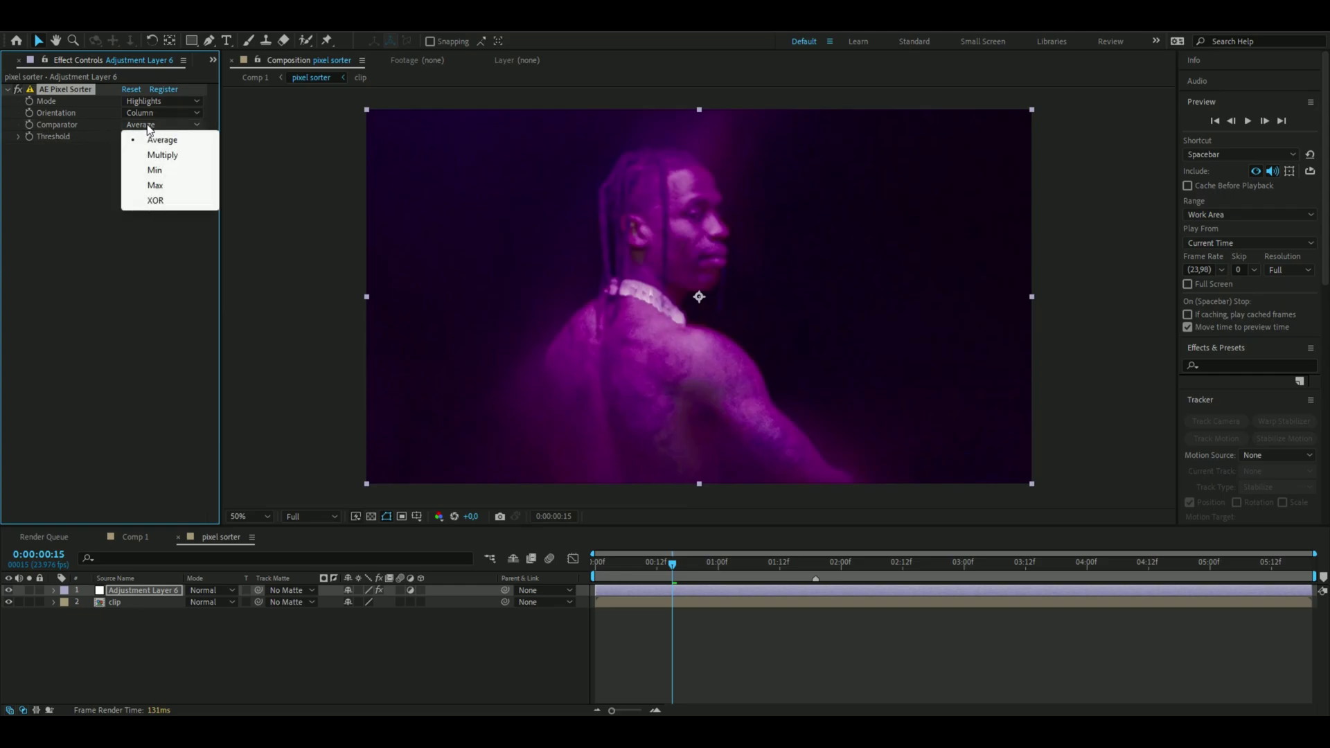
{"action": "left_click", "coordinate": [162, 155]}
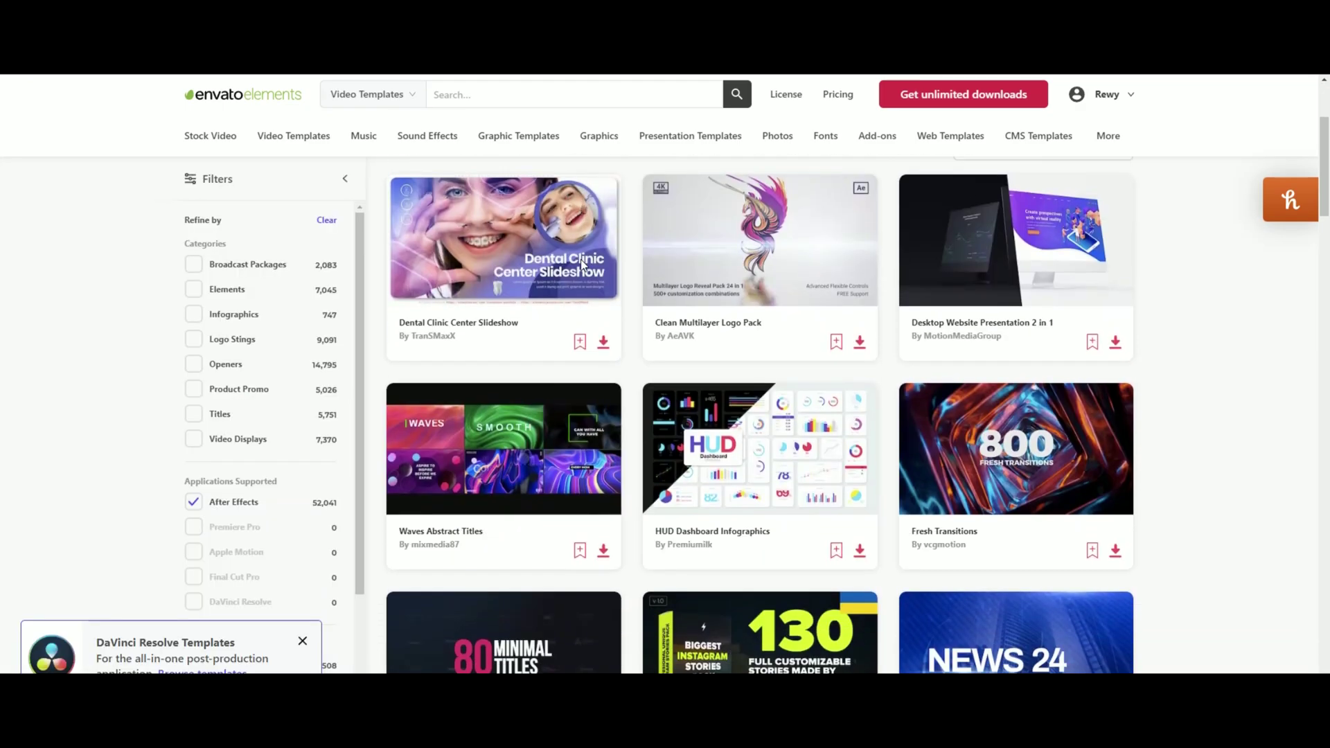
{"action": "scroll", "coordinate": [582, 265], "scroll_direction": "down", "scroll_amount": 2}
{"action": "scroll", "coordinate": [582, 266], "scroll_direction": "down", "scroll_amount": 2}
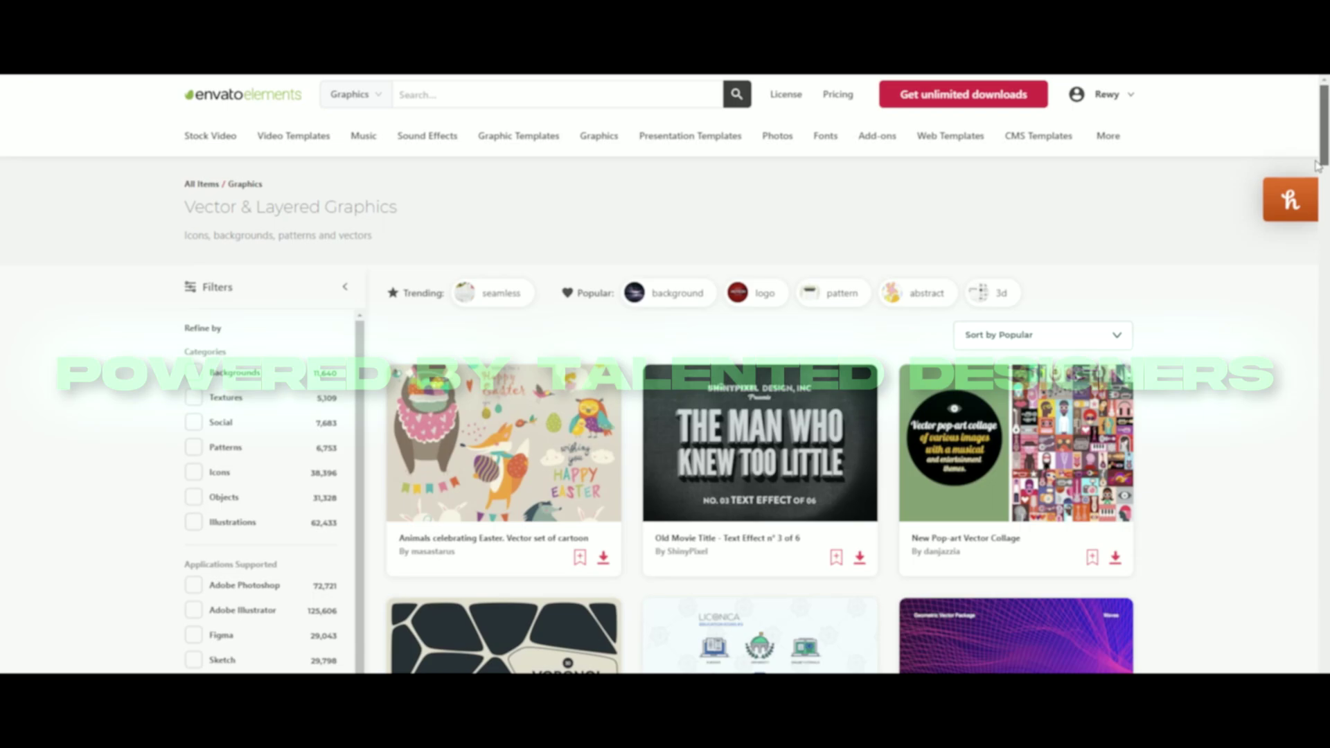
{"action": "scroll", "coordinate": [1317, 165], "scroll_direction": "down", "scroll_amount": 1}
{"action": "scroll", "coordinate": [1317, 177], "scroll_direction": "down", "scroll_amount": 2}
{"action": "scroll", "coordinate": [1313, 208], "scroll_direction": "down", "scroll_amount": 2}
{"action": "scroll", "coordinate": [1314, 224], "scroll_direction": "down", "scroll_amount": 2}
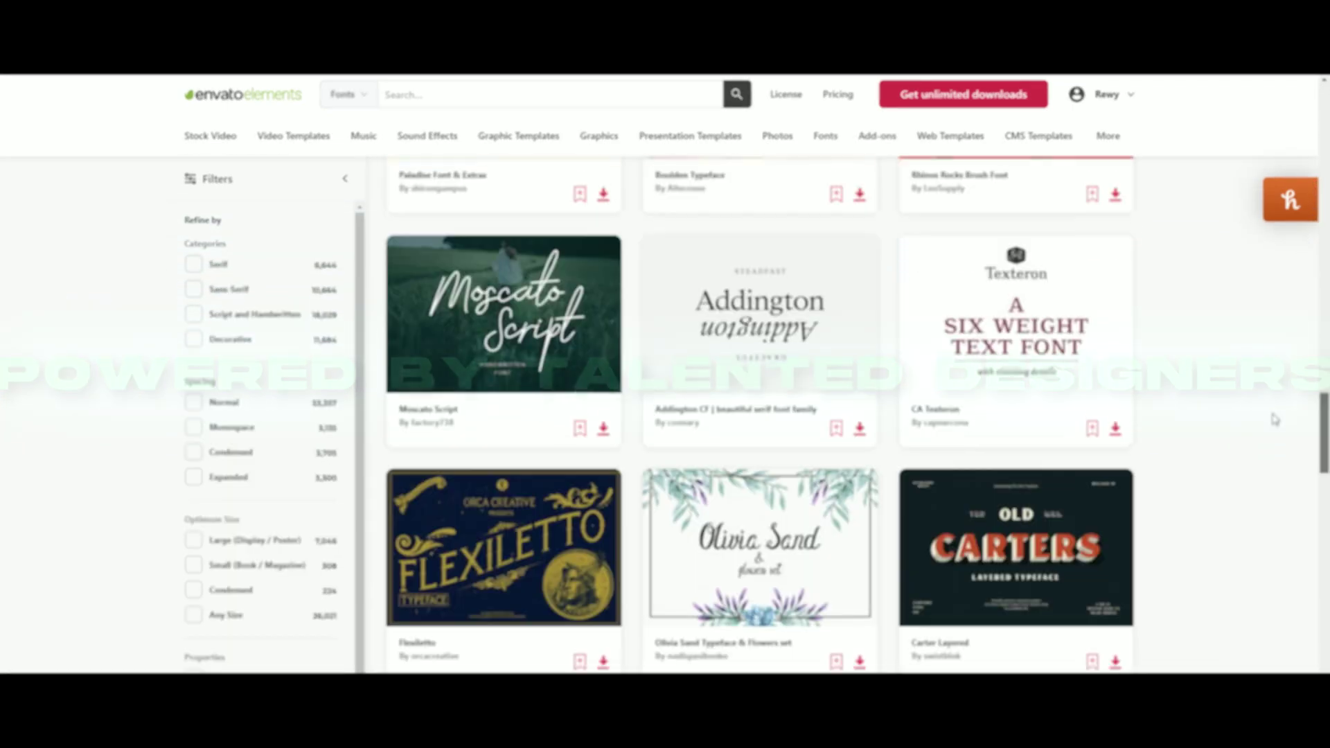
{"action": "scroll", "coordinate": [1276, 416], "scroll_direction": "up", "scroll_amount": 3}
{"action": "scroll", "coordinate": [1278, 374], "scroll_direction": "up", "scroll_amount": 2}
{"action": "scroll", "coordinate": [1278, 354], "scroll_direction": "up", "scroll_amount": 3}
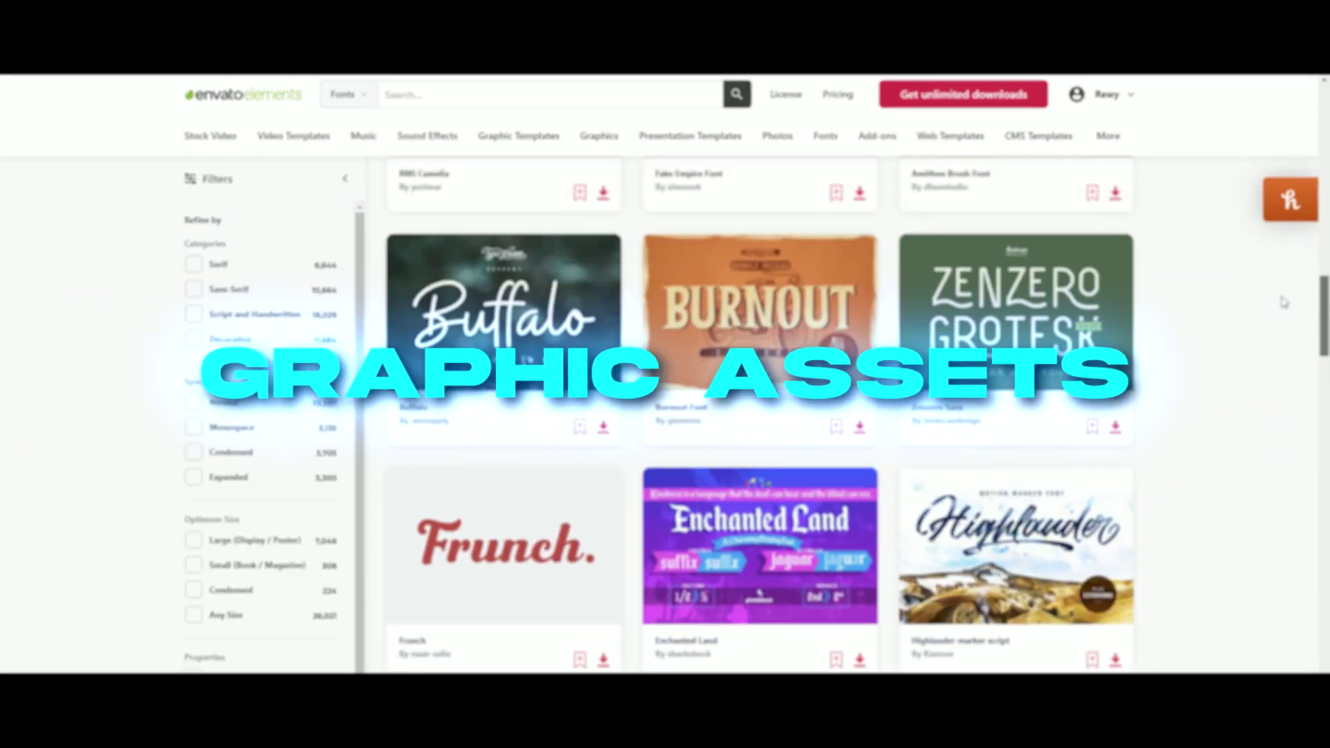
{"action": "scroll", "coordinate": [1279, 354], "scroll_direction": "up", "scroll_amount": 3}
{"action": "scroll", "coordinate": [1280, 354], "scroll_direction": "up", "scroll_amount": 2}
{"action": "scroll", "coordinate": [1279, 355], "scroll_direction": "up", "scroll_amount": 1}
{"action": "scroll", "coordinate": [759, 416], "scroll_direction": "up", "scroll_amount": 2}
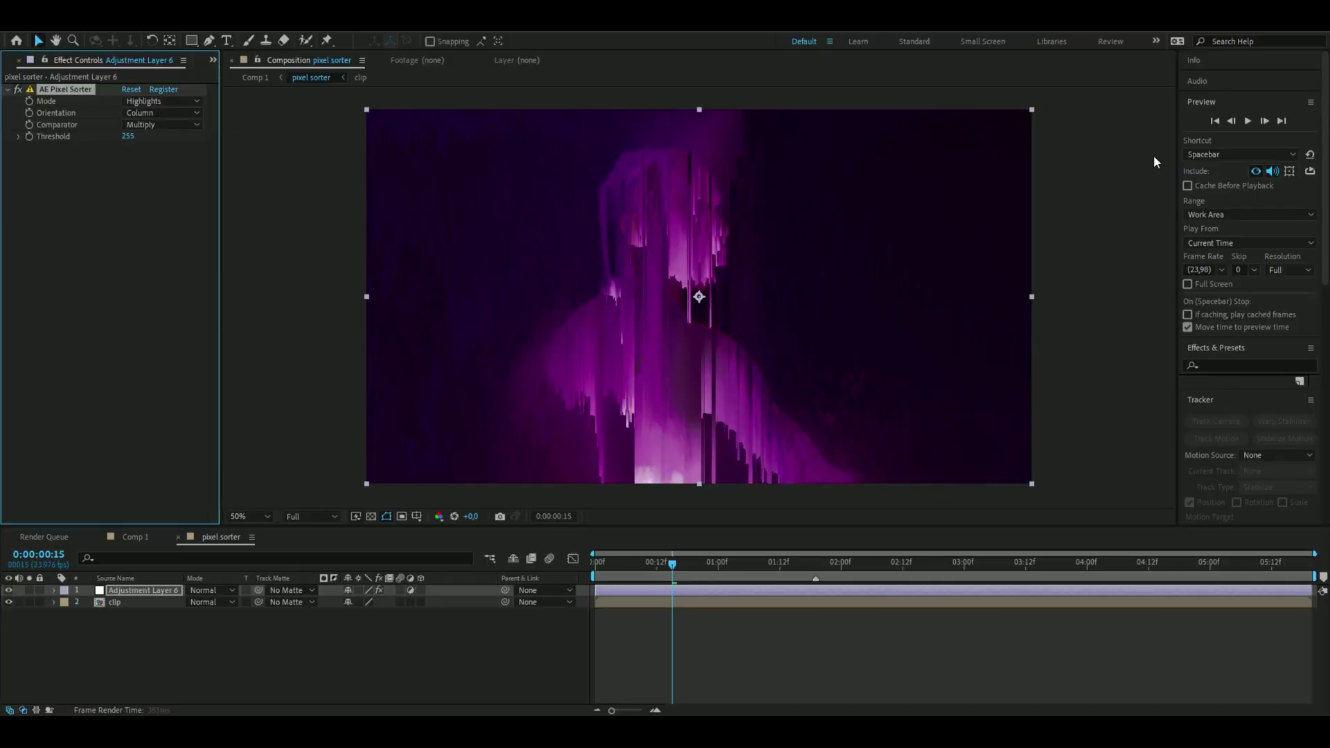
Step: Play back the streaked clip, then add another adjustment layer on top
{"action": "key", "text": "space"}
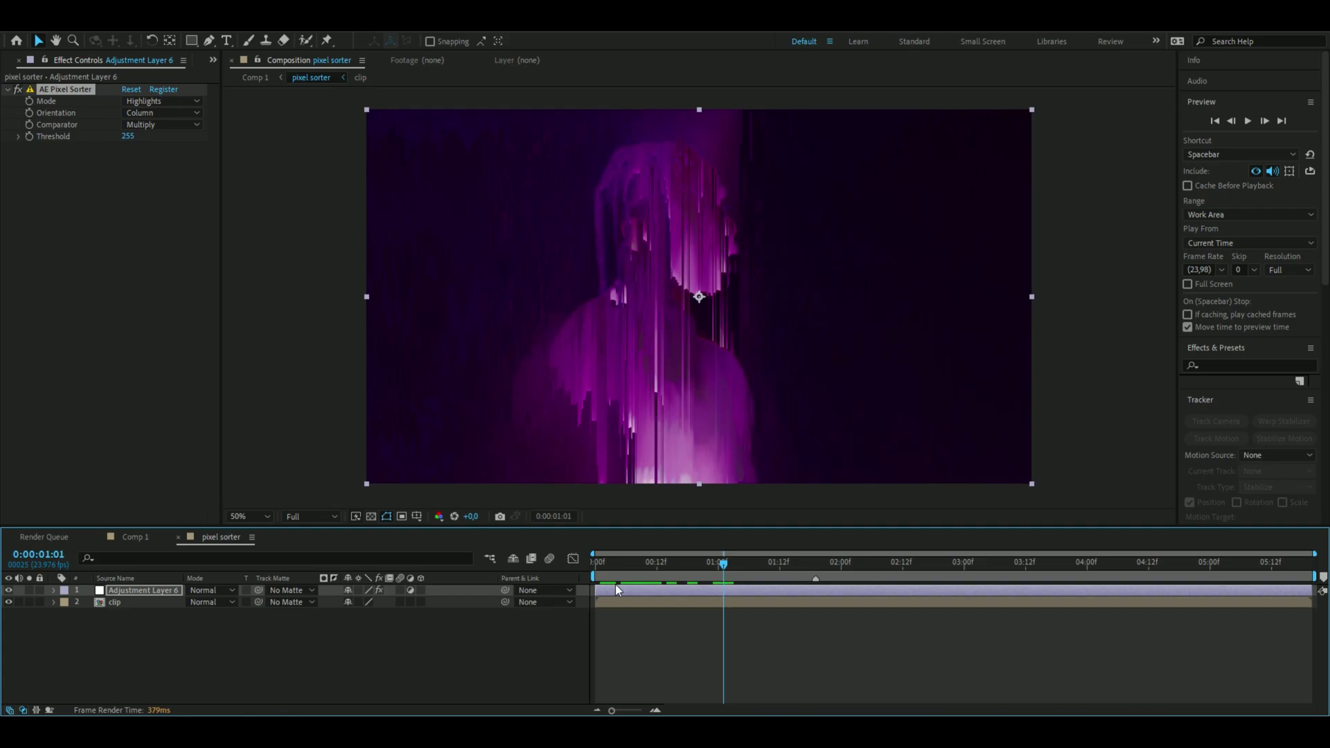
{"action": "key", "text": "ctrl+alt+y"}
Step: Apply Deep Glow to the new adjustment layer and change its Blend Mode to Add
{"action": "key", "text": "ctrl+space"}
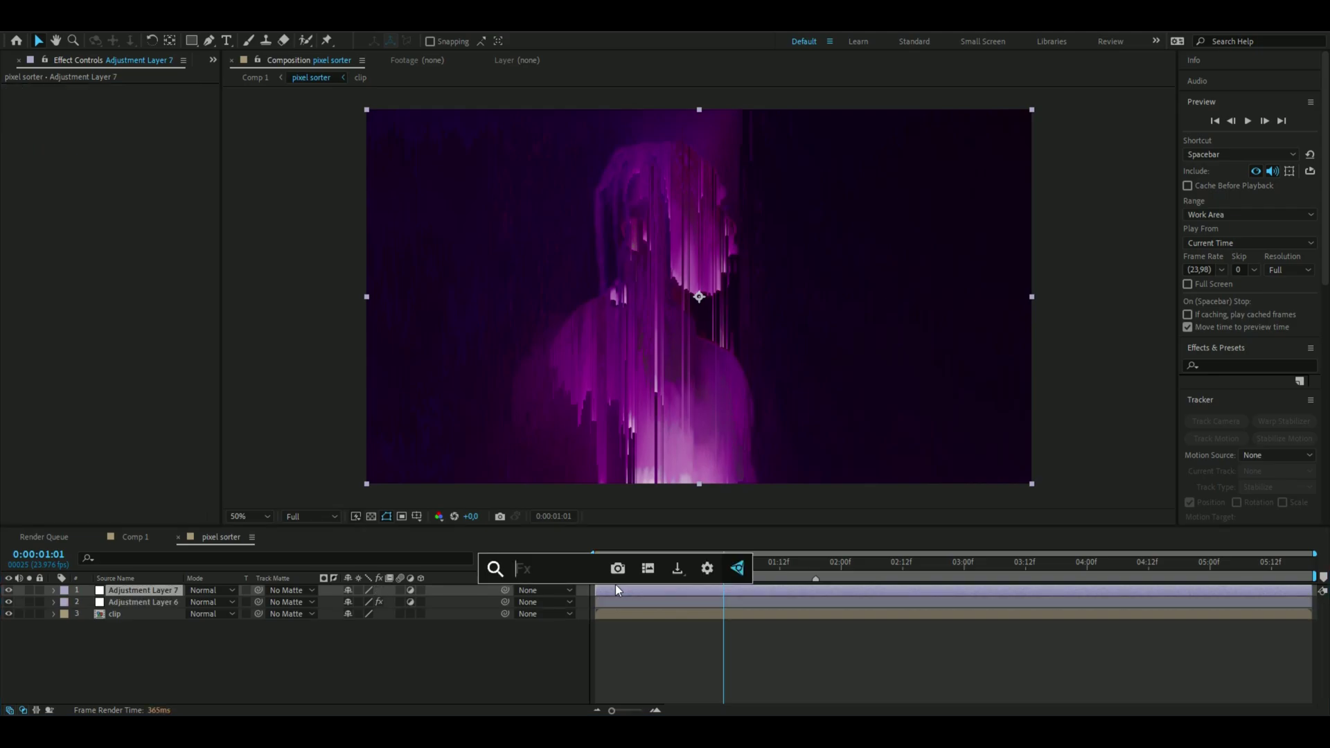
{"action": "type", "text": "d"}
{"action": "key", "text": "Return"}
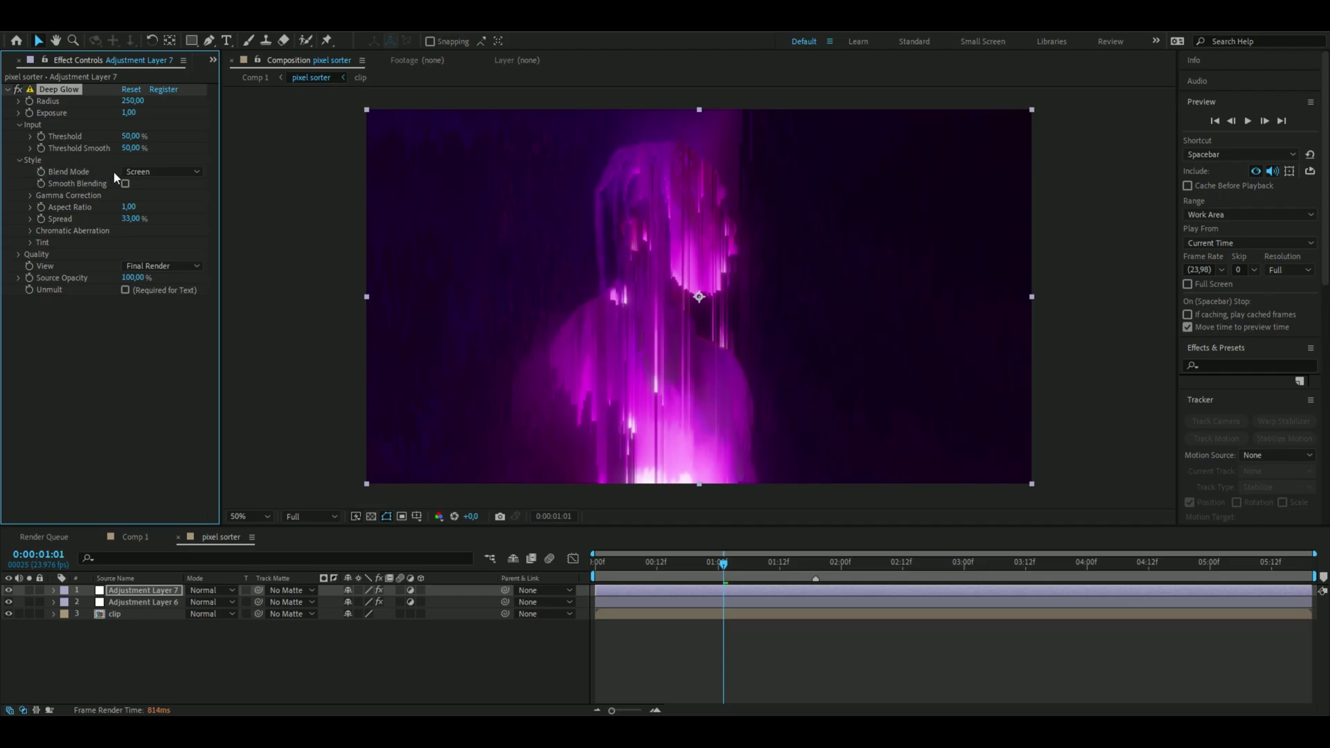
{"action": "left_click", "coordinate": [139, 171]}
{"action": "left_click", "coordinate": [154, 203]}
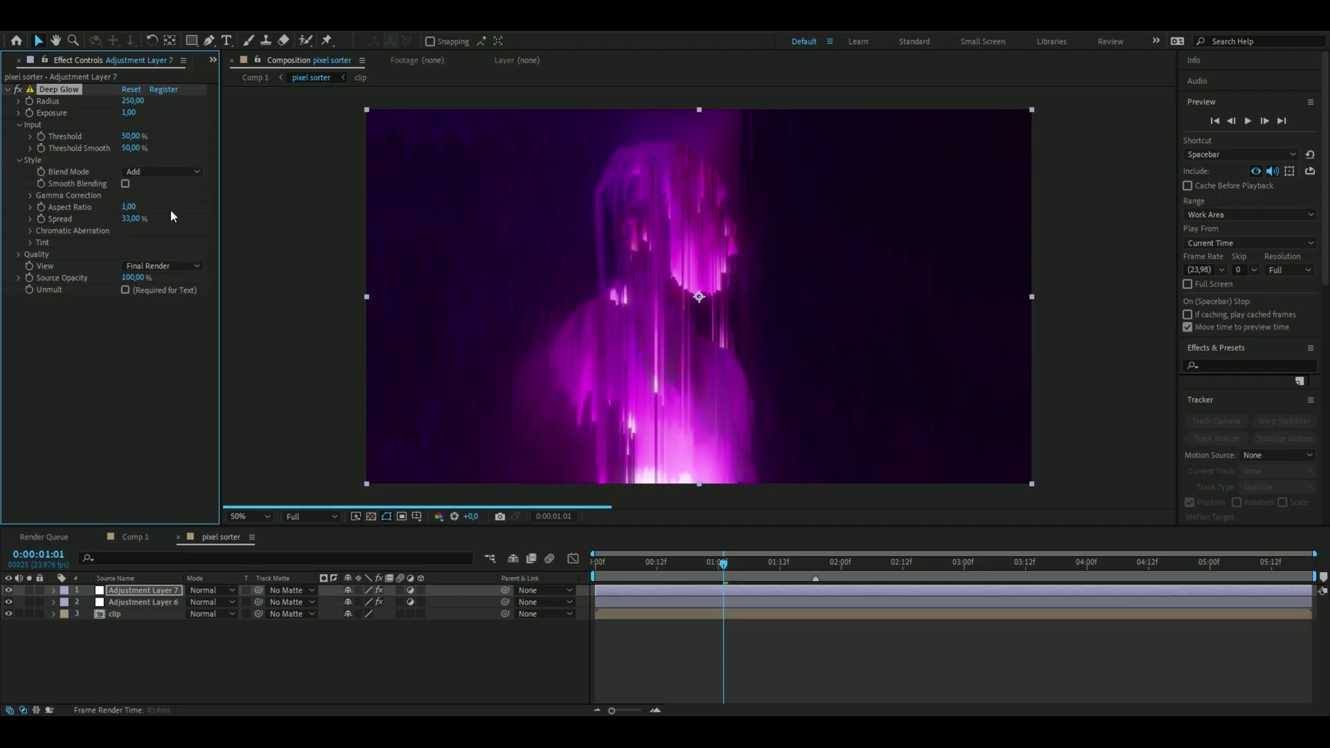
{"action": "key", "text": "space"}
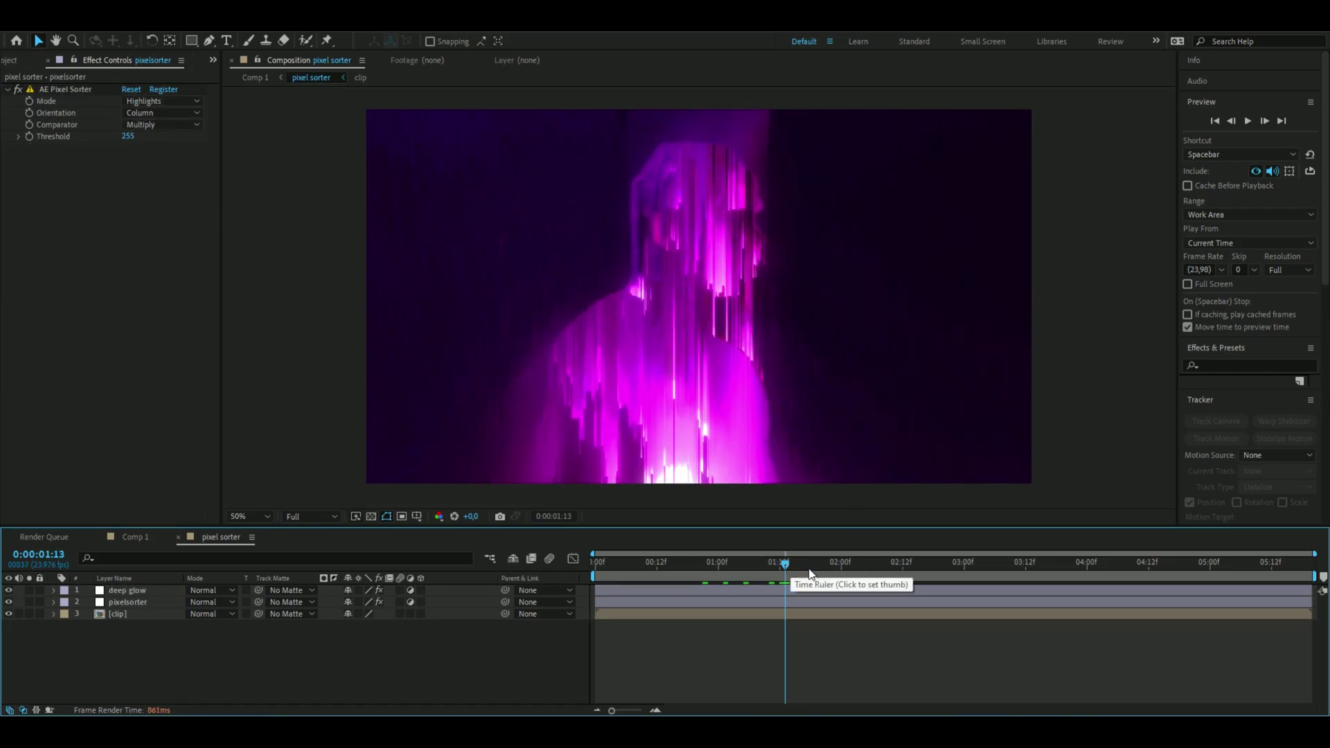
Step: Move the playhead back to 0:00:01:19 and select the pixelsorter layer
{"action": "left_click_drag", "start_coordinate": [785, 564], "coordinate": [949, 573]}
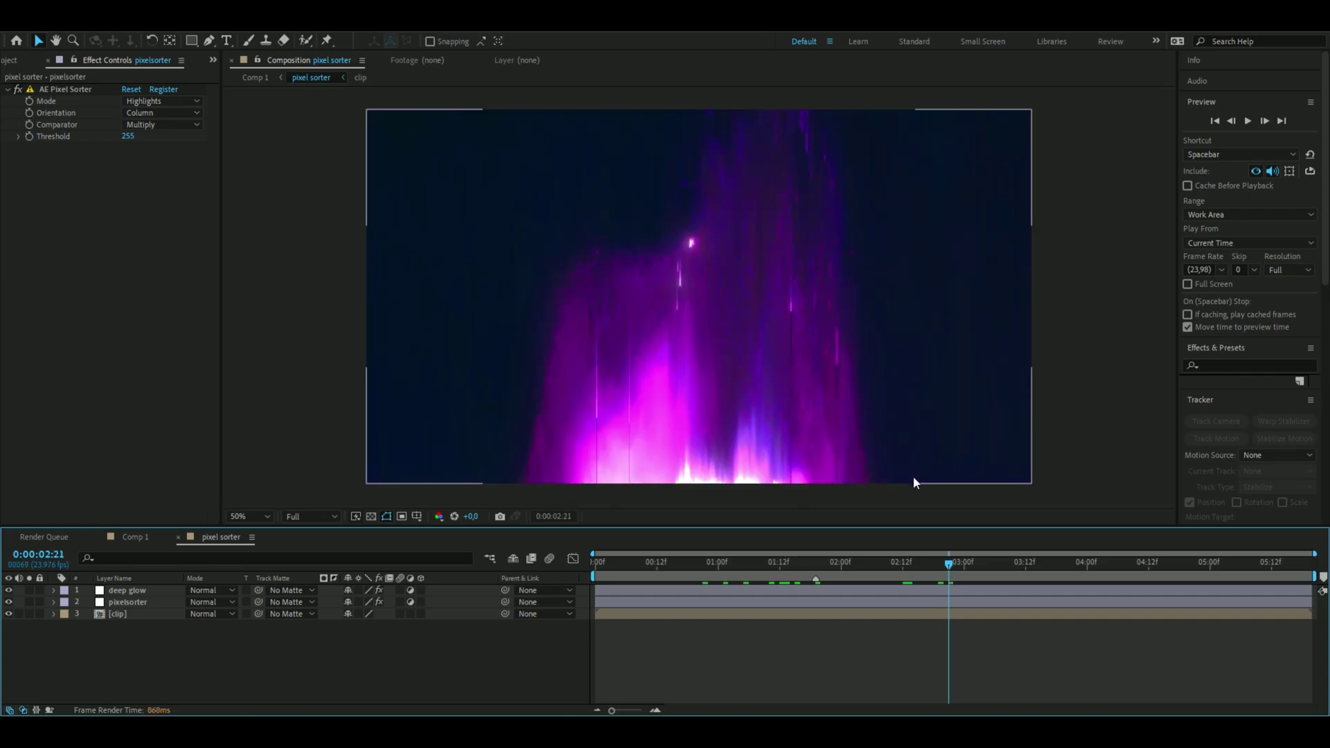
{"action": "left_click_drag", "start_coordinate": [949, 566], "coordinate": [817, 570]}
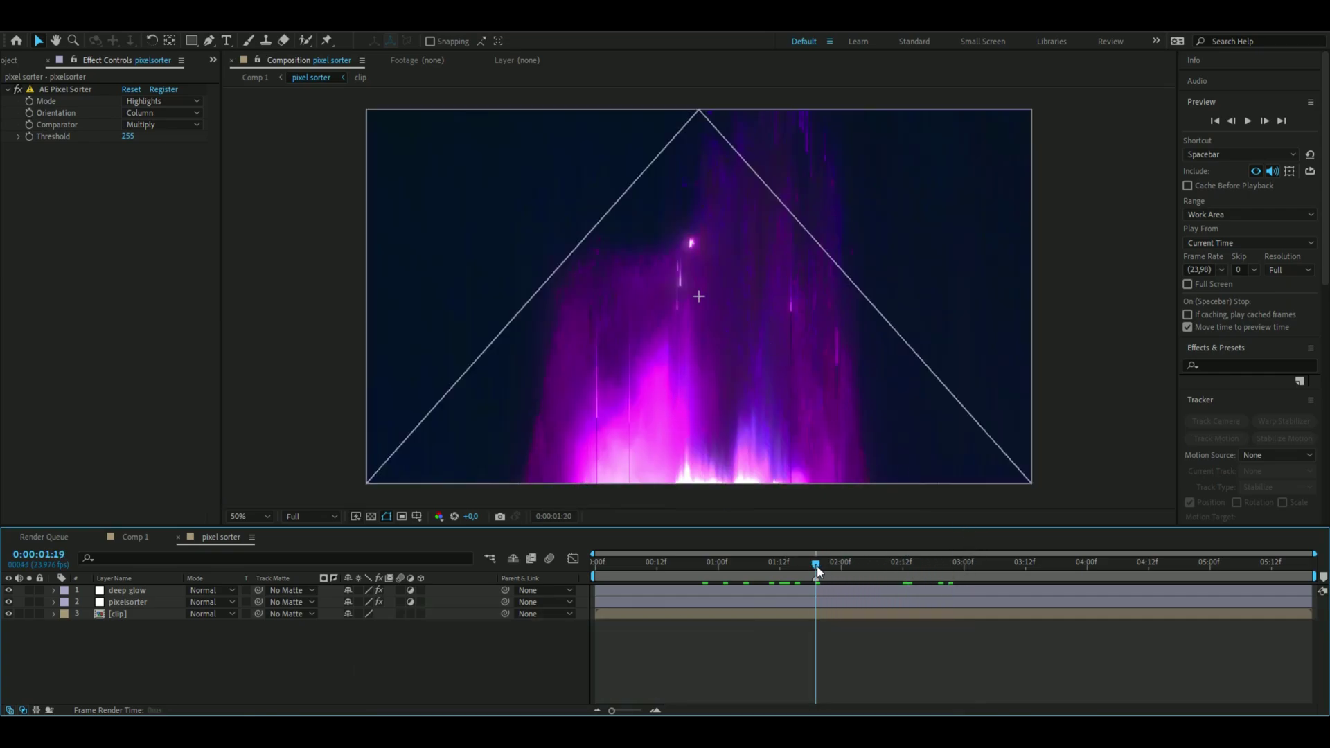
{"action": "left_click", "coordinate": [818, 602]}
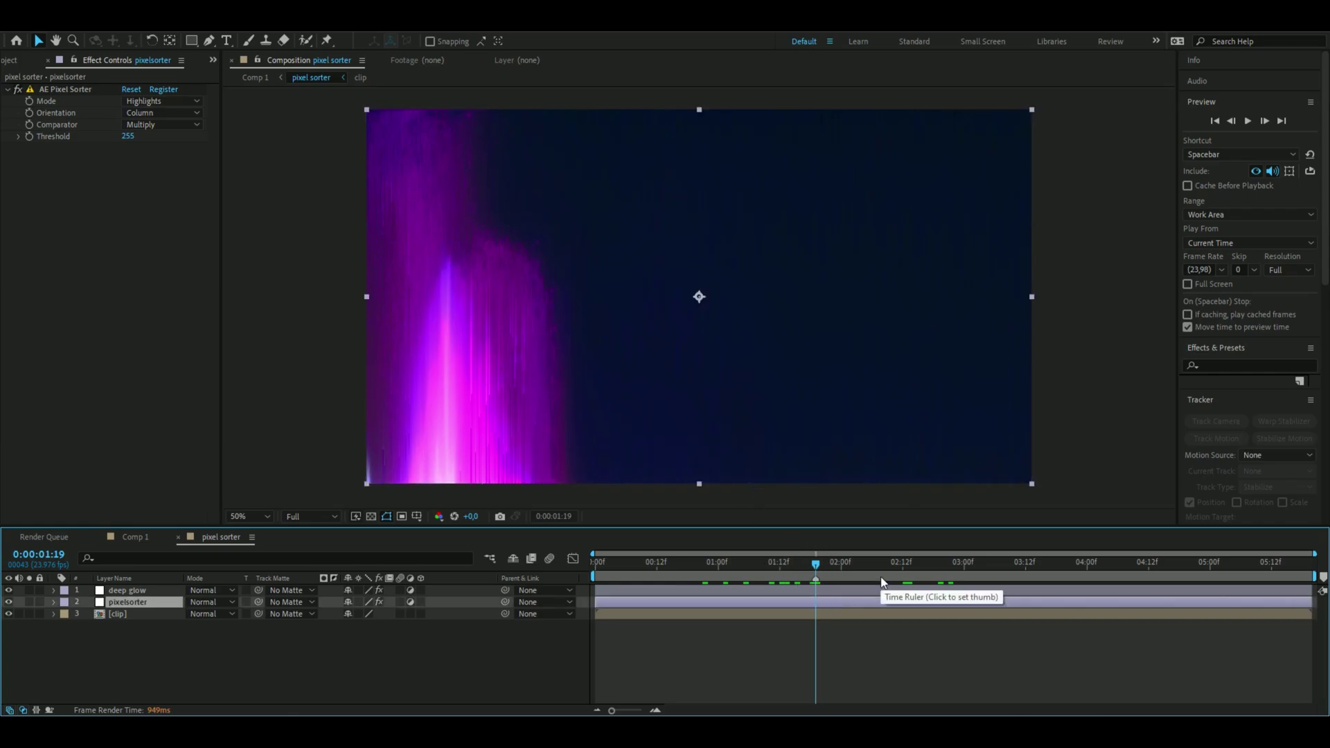
Step: Split the pixelsorter layer at 1:19 and set the new layer's comparator to XOR
{"action": "key", "text": "ctrl+shift+d"}
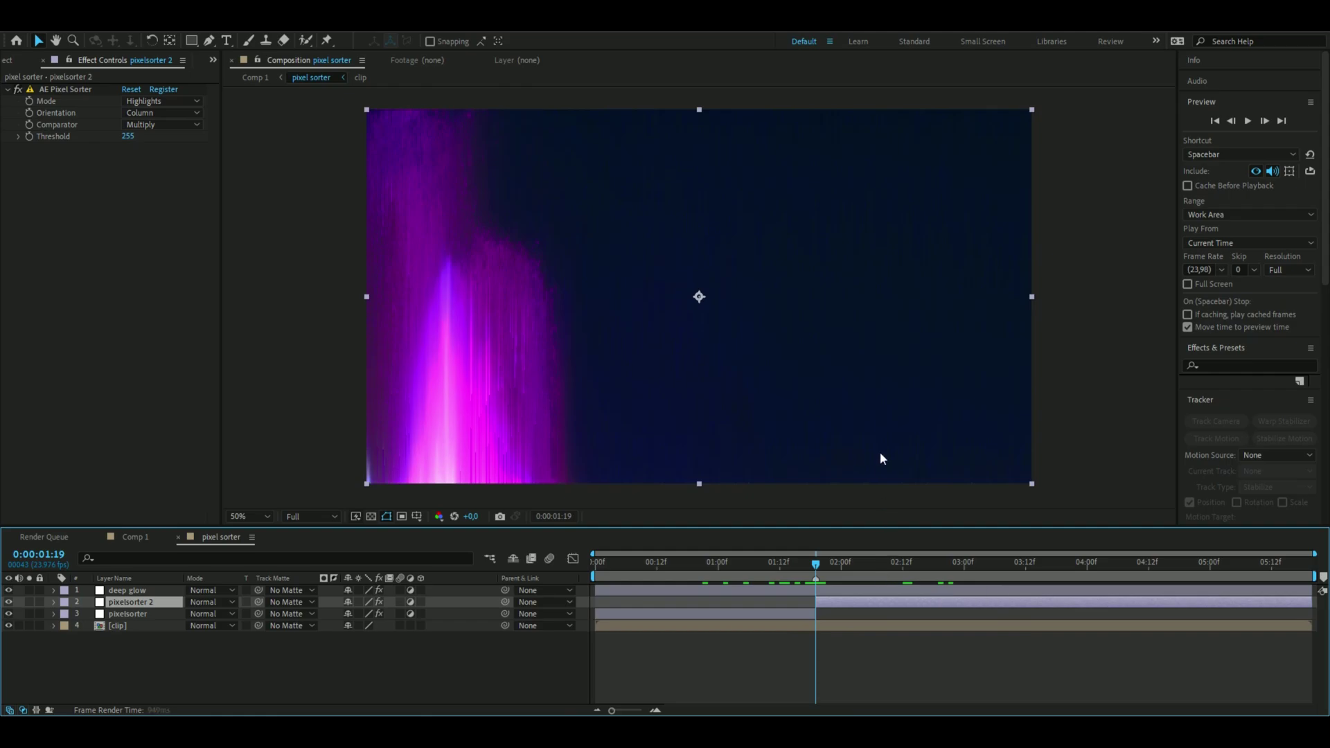
{"action": "key", "text": "Page_Down"}
{"action": "key", "text": "Page_Down"}
{"action": "key", "text": "Page_Down"}
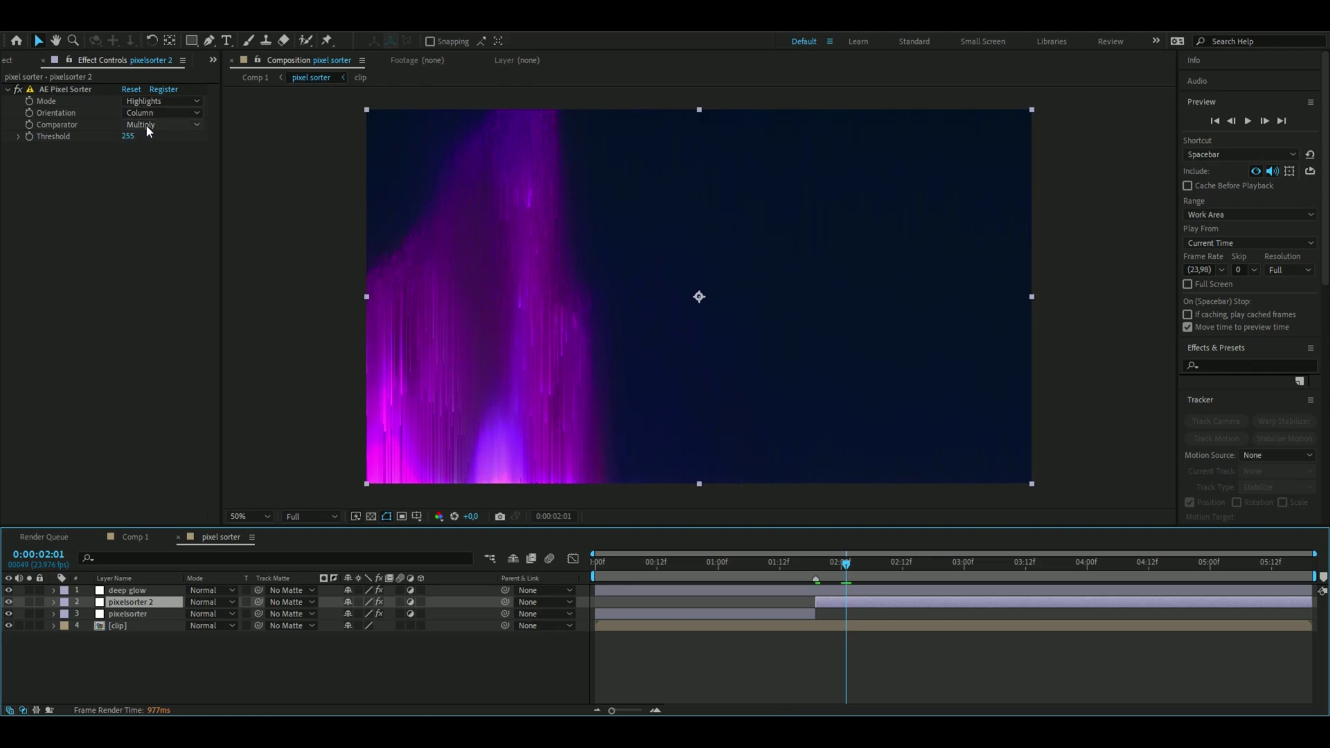
{"action": "left_click", "coordinate": [147, 126]}
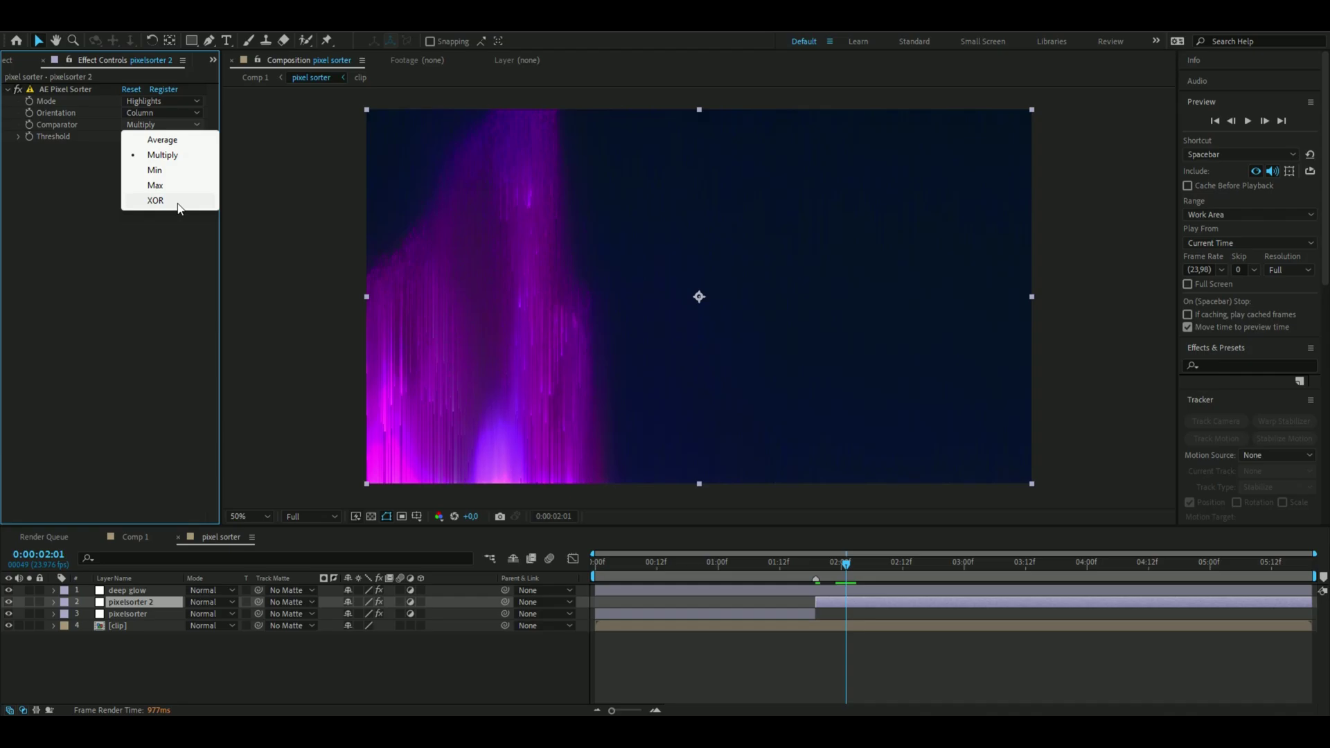
{"action": "left_click", "coordinate": [156, 201]}
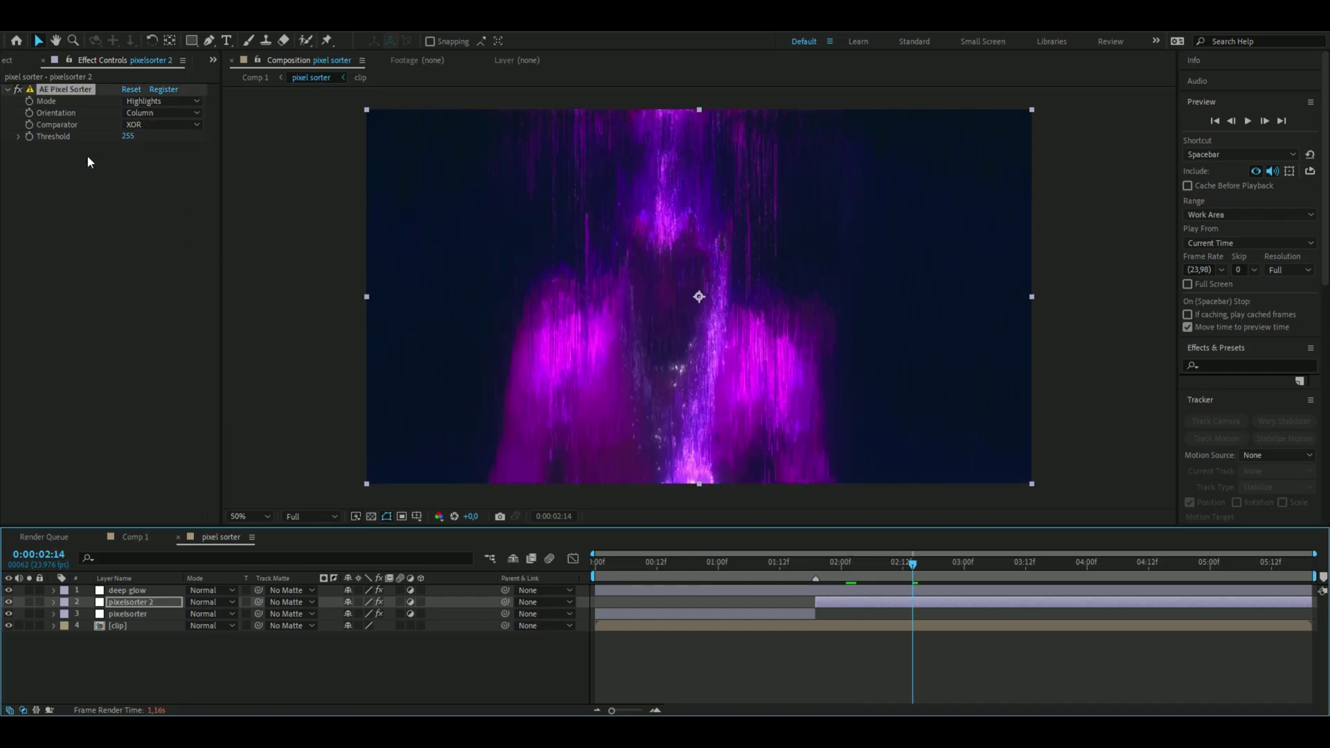
Step: Set the second sorter's Threshold to 240 and scrub through the second shot
{"action": "left_click", "coordinate": [126, 137]}
{"action": "type", "text": "240"}
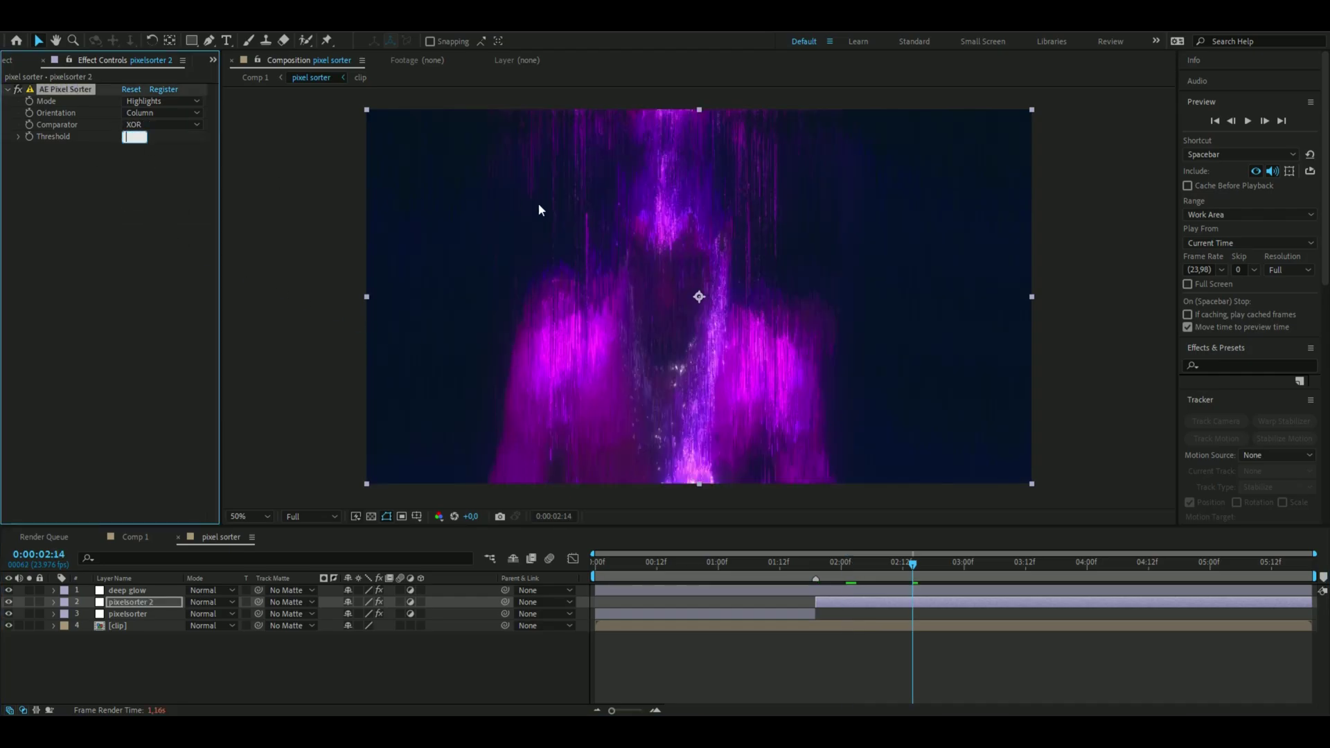
{"action": "key", "text": "Return"}
{"action": "left_click_drag", "start_coordinate": [913, 565], "coordinate": [931, 575]}
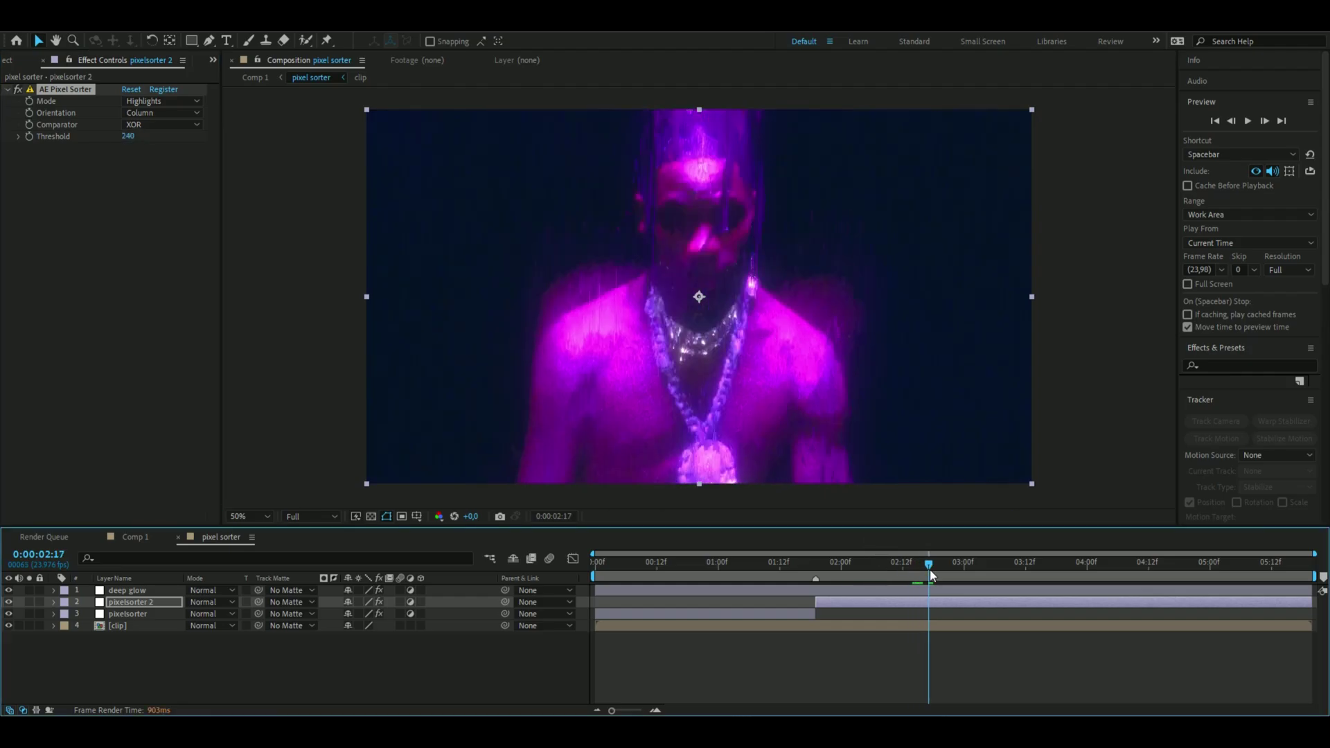
{"action": "mouse_move", "coordinate": [931, 574]}
{"action": "left_mouse_down"}
{"action": "mouse_move", "coordinate": [1236, 564]}
{"action": "mouse_move", "coordinate": [1143, 563]}
{"action": "left_mouse_up"}
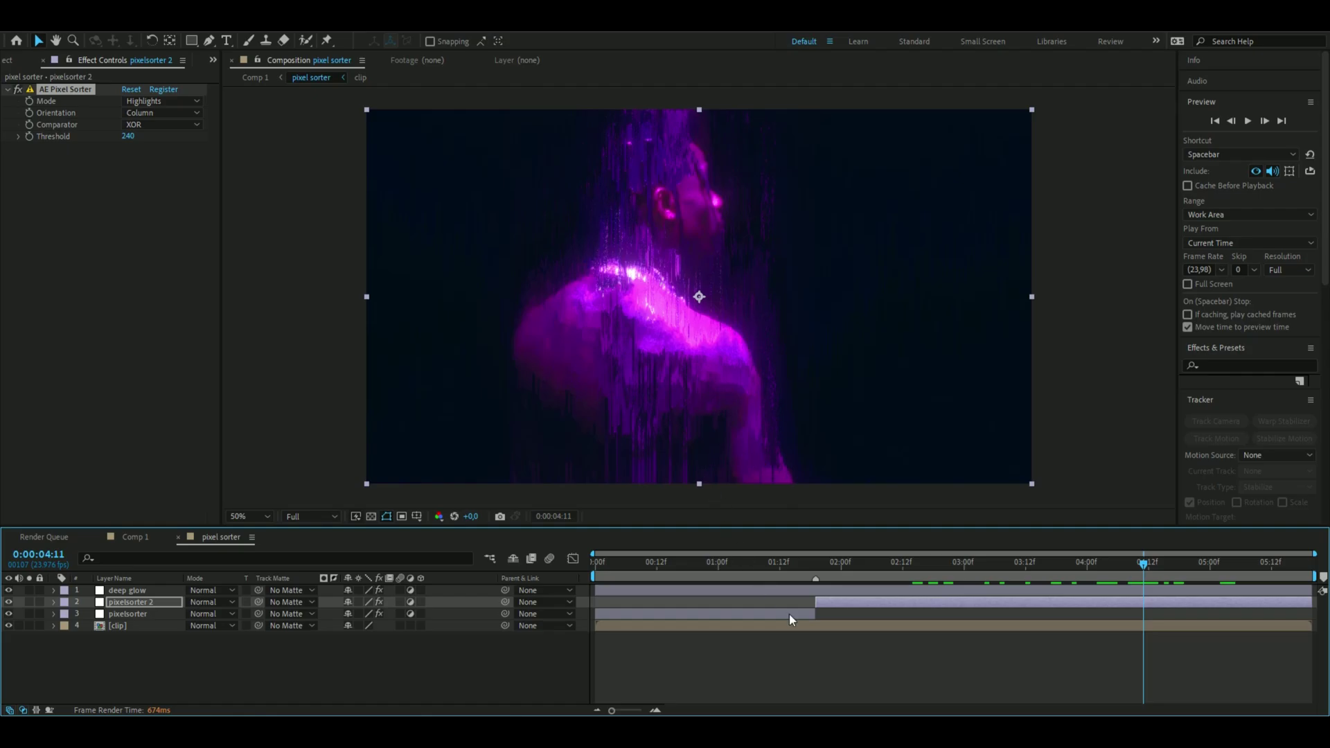
{"action": "left_click_drag", "start_coordinate": [1144, 565], "coordinate": [928, 567]}
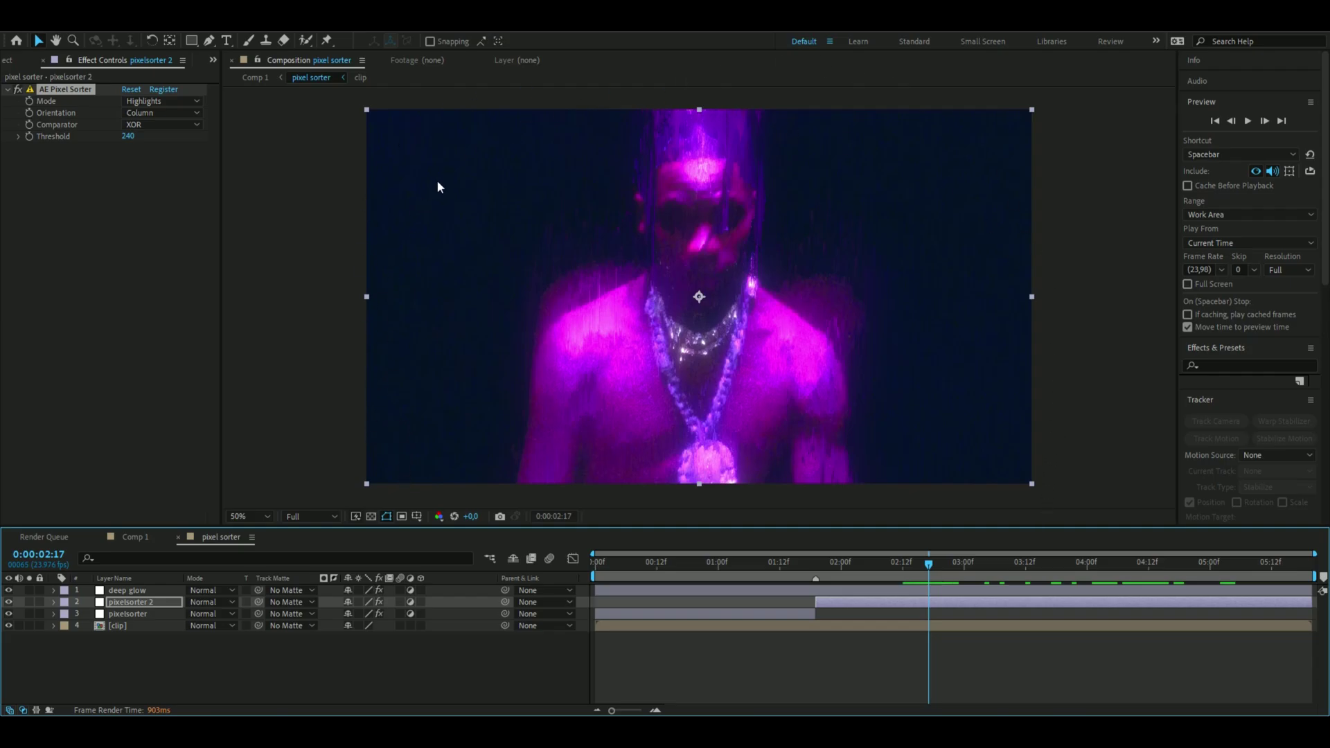
{"action": "left_click", "coordinate": [134, 591]}
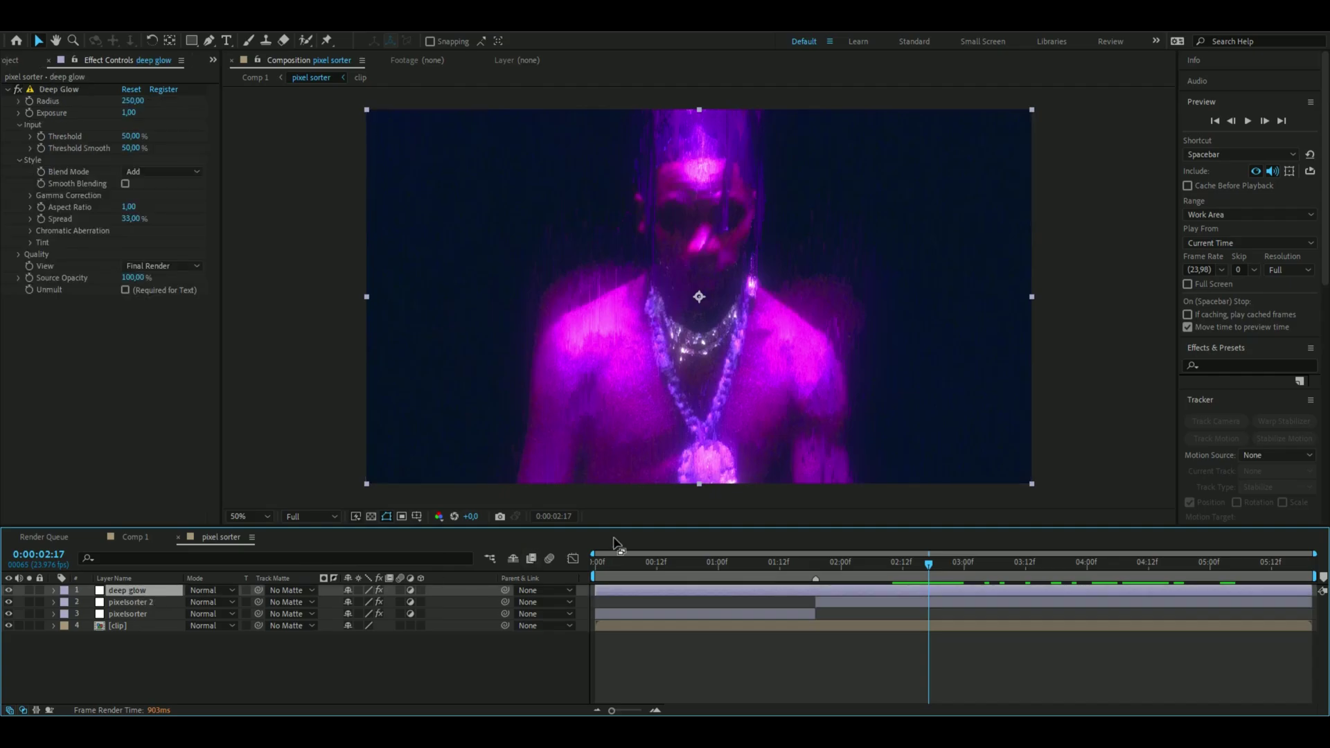
Step: Add a top adjustment layer with CC Vignette and preview later frames
{"action": "key", "text": "ctrl+alt+y"}
{"action": "key", "text": "ctrl+space"}
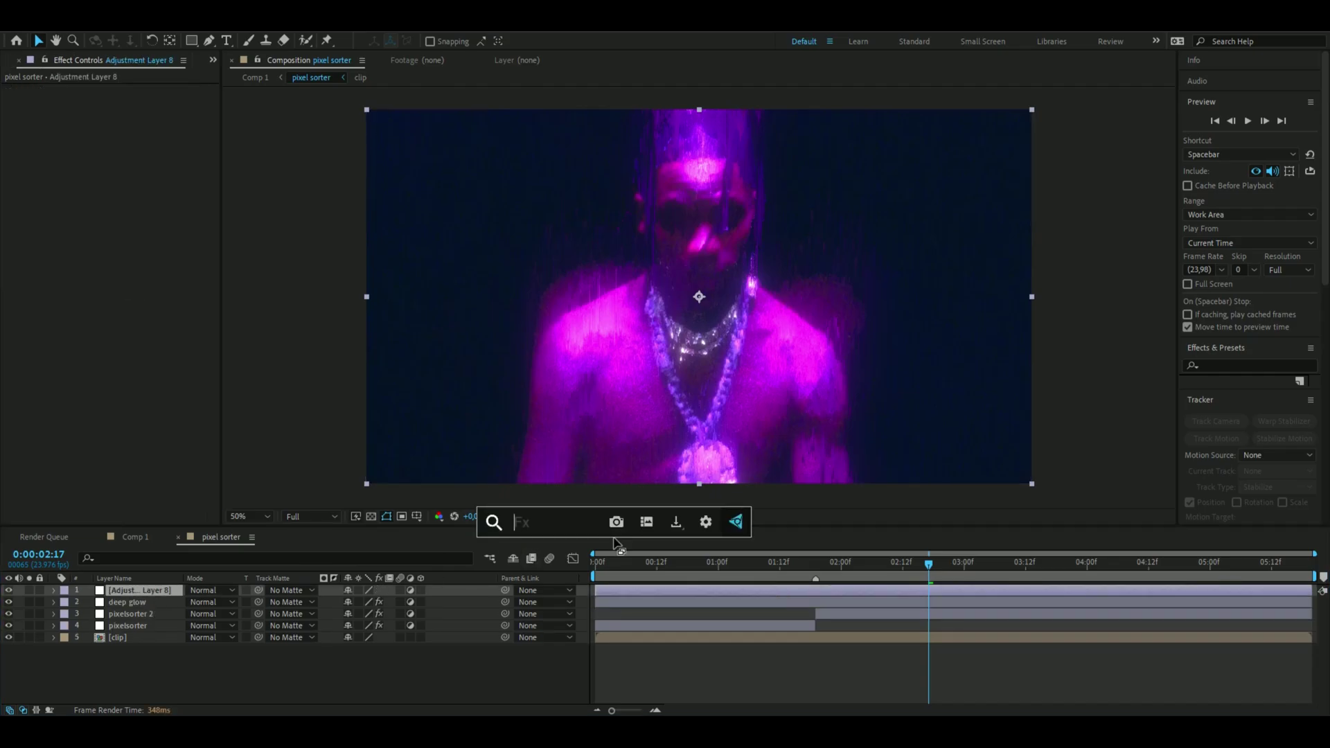
{"action": "type", "text": "vig"}
{"action": "key", "text": "Return"}
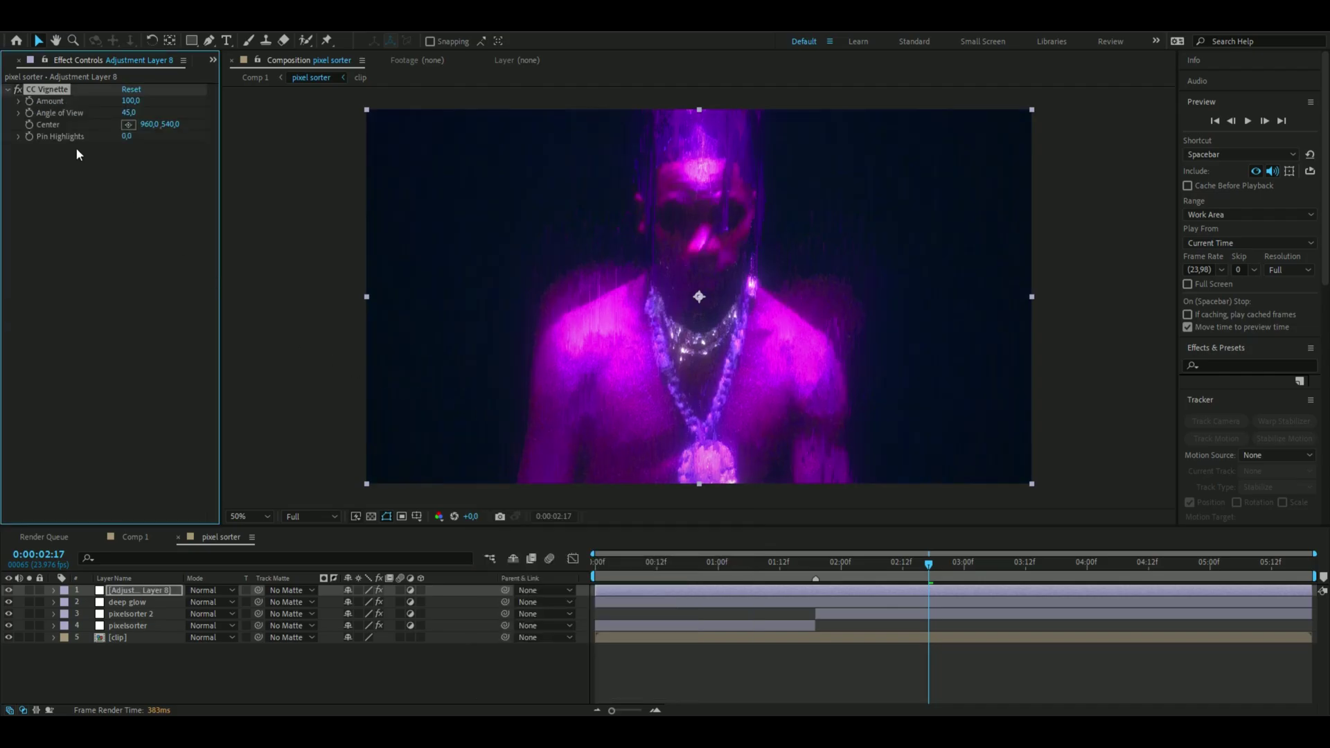
{"action": "scroll", "coordinate": [314, 210], "scroll_direction": "down", "scroll_amount": 1}
{"action": "left_click_drag", "start_coordinate": [928, 564], "coordinate": [962, 566]}
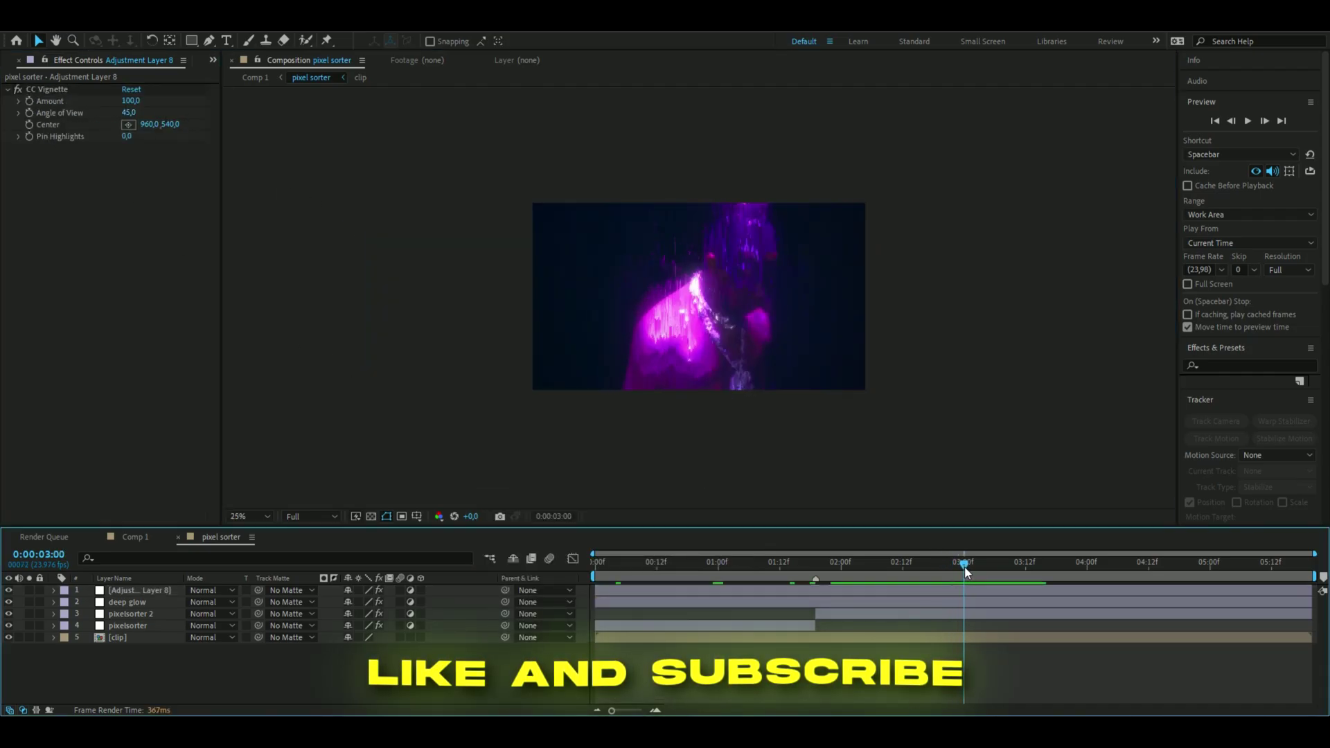